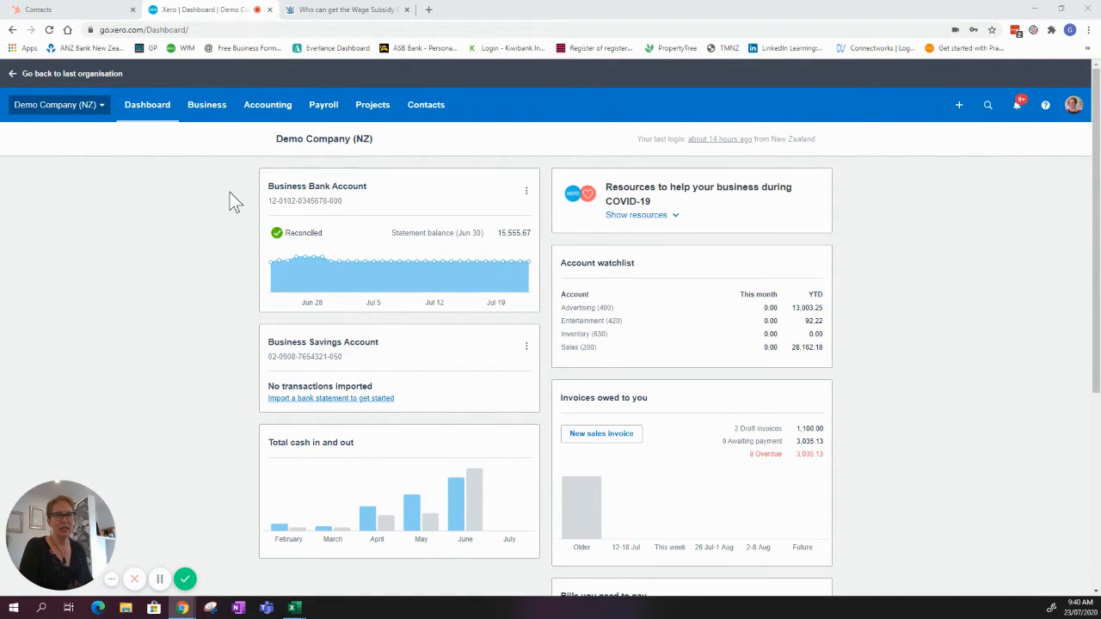
Examine the financial impact mitigation criterion for the Wage Subsidy Extension on the Work and Income website
left_click(361, 15)
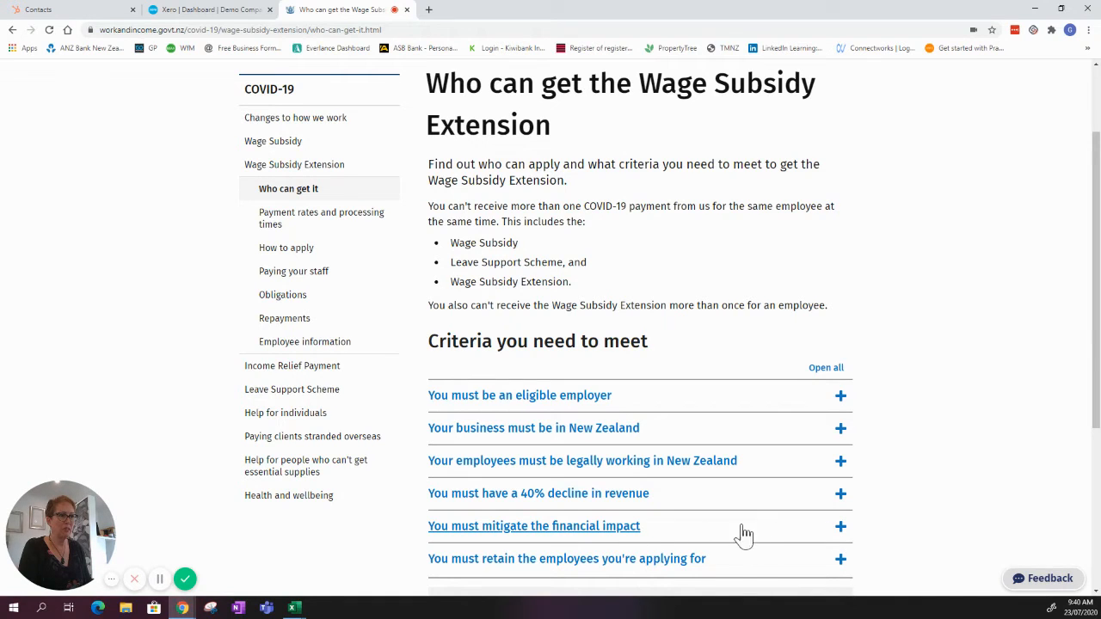
left_click(839, 527)
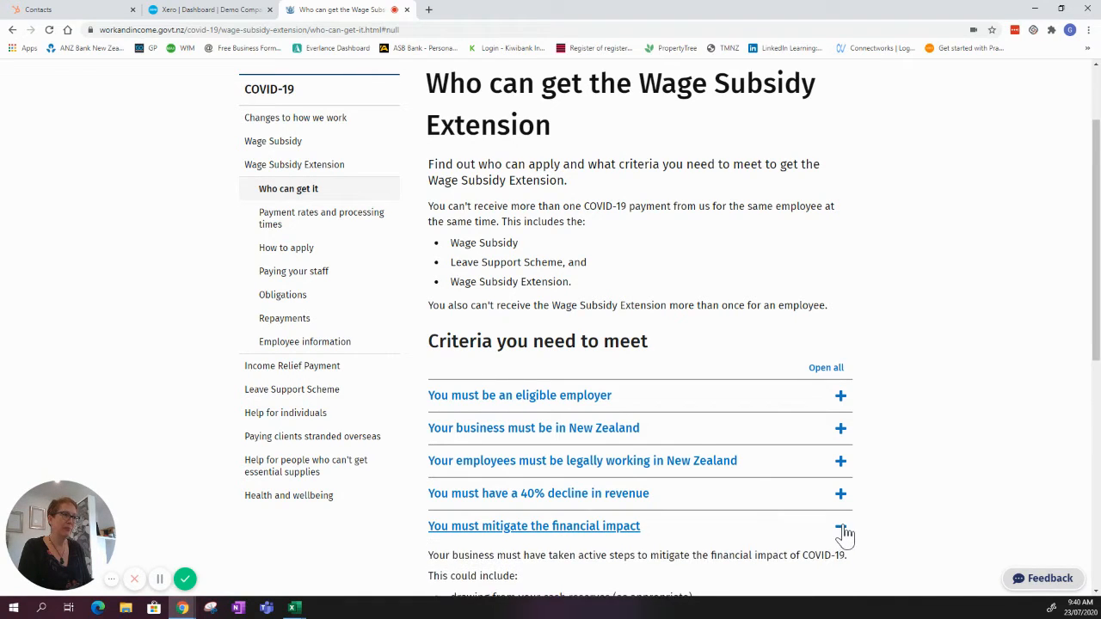
scroll(911, 497, "down", 1)
scroll(910, 497, "down", 5)
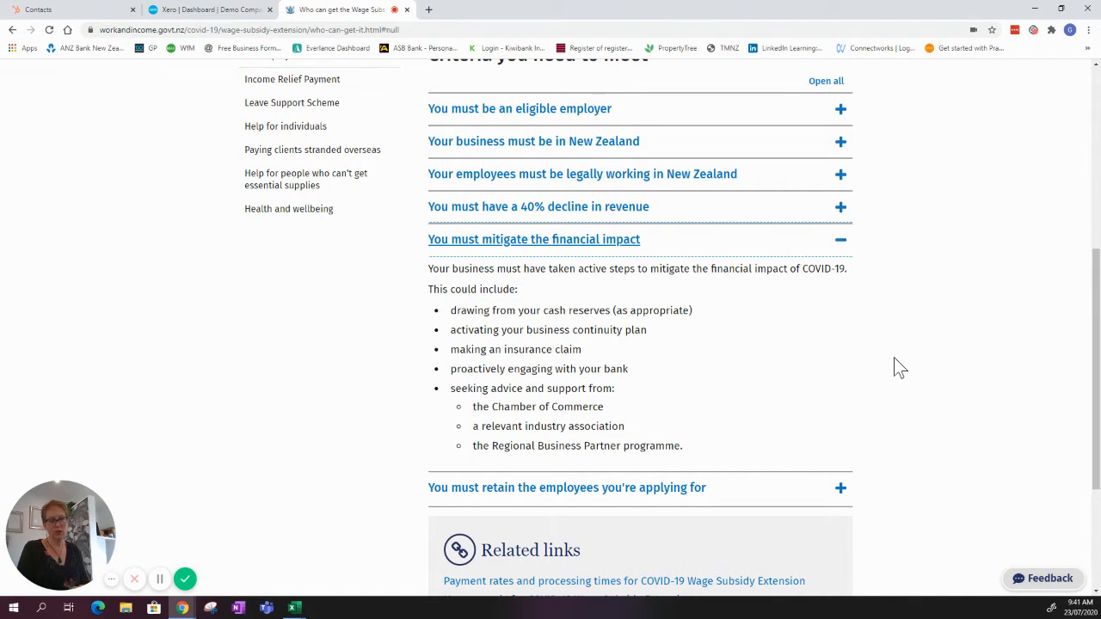
scroll(894, 368, "up", 2)
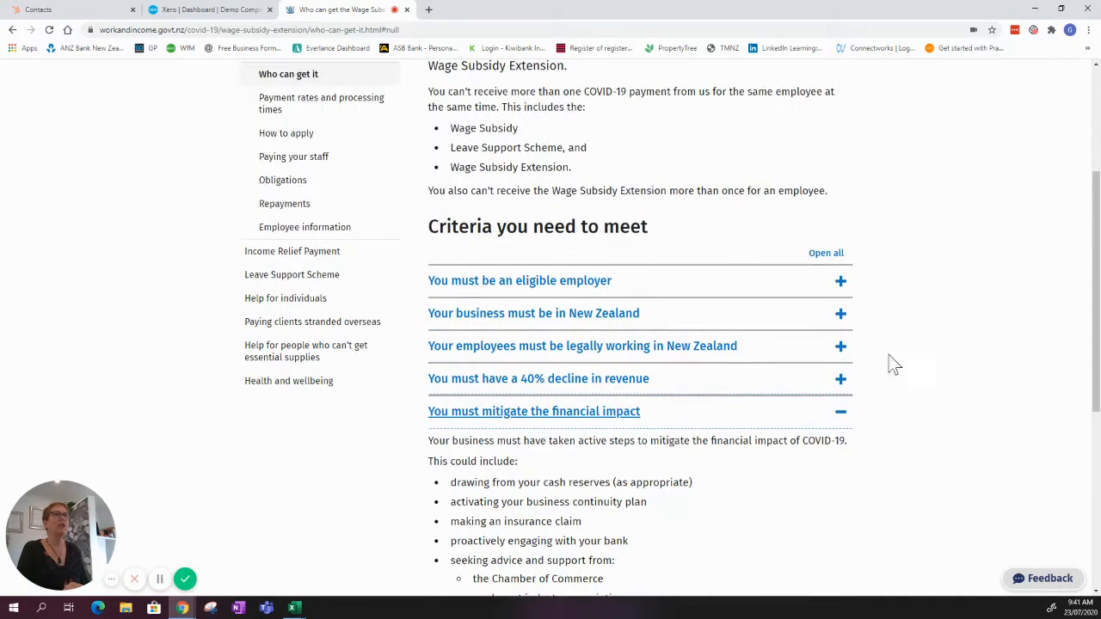
Switch to Xero and open the Profit and Loss report for Demo Company (NZ)
left_click(210, 12)
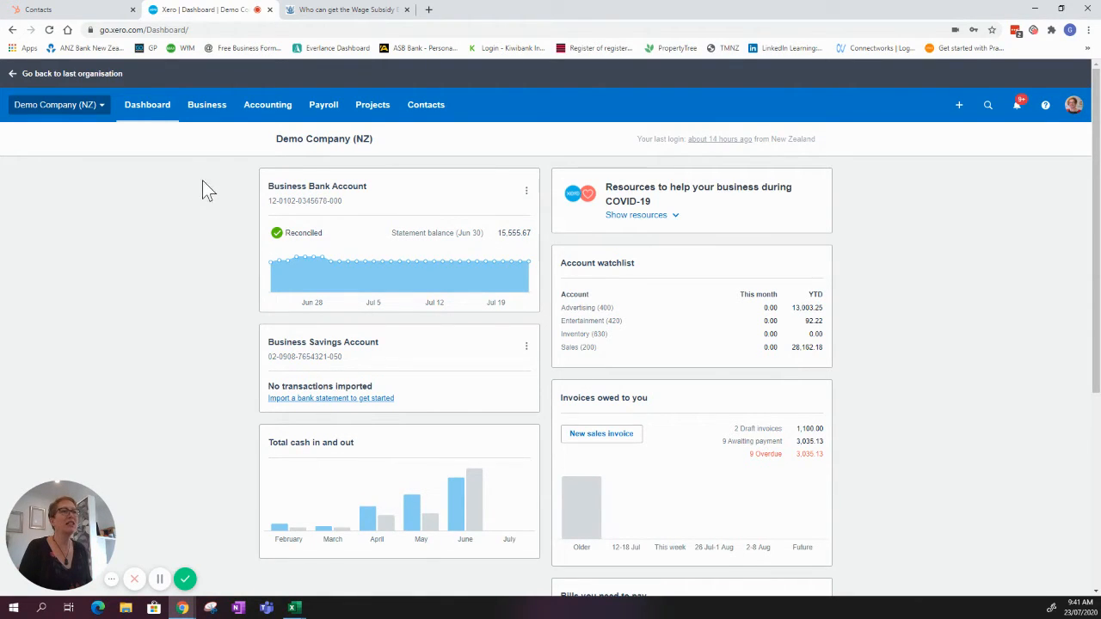
left_click(271, 112)
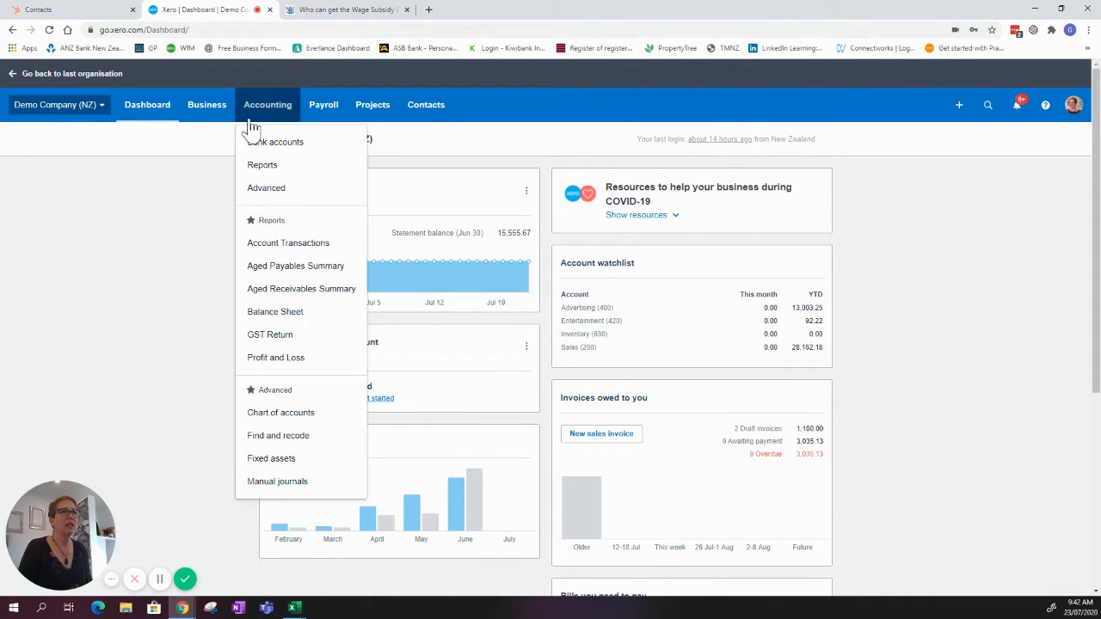
left_click(269, 168)
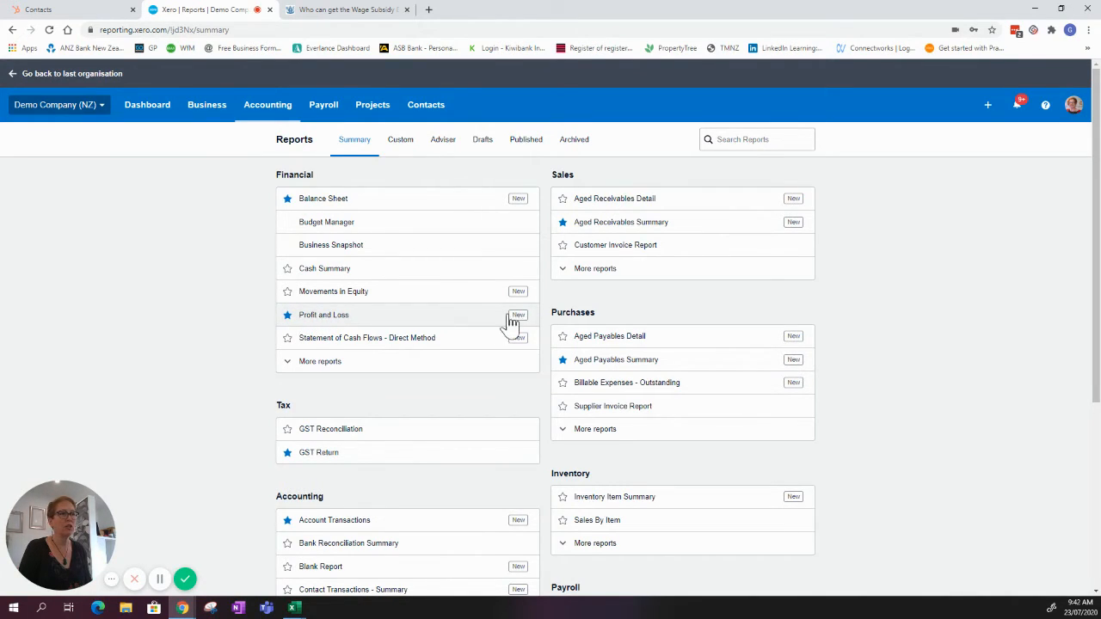
left_click(322, 323)
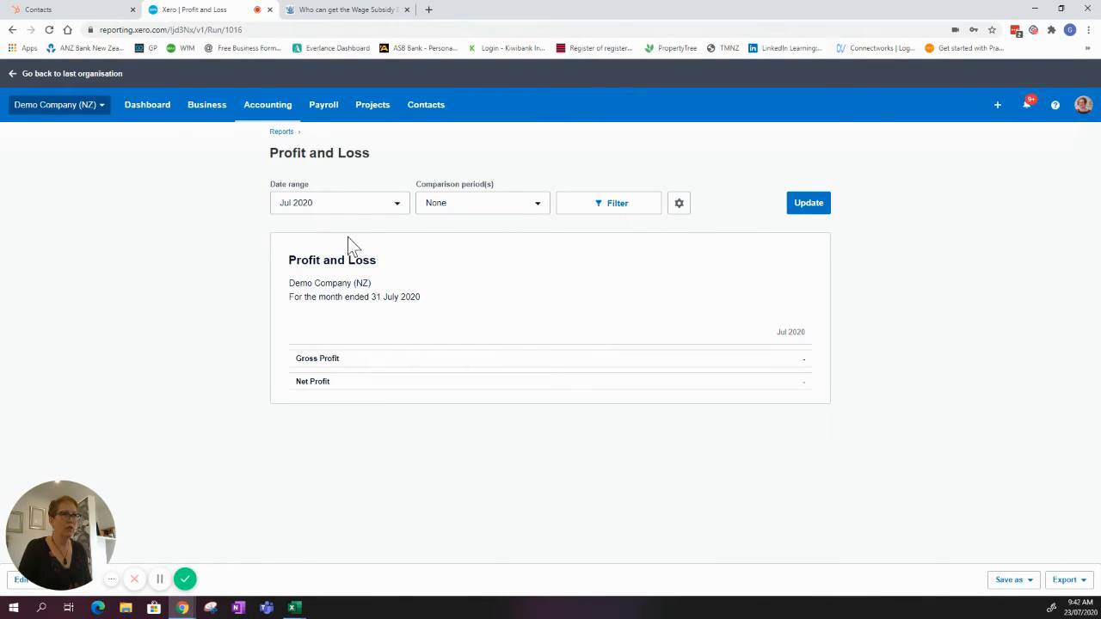
Run the Profit and Loss report for the custom date range 23 Jun 2020 to 22 Jul 2020
left_click(400, 214)
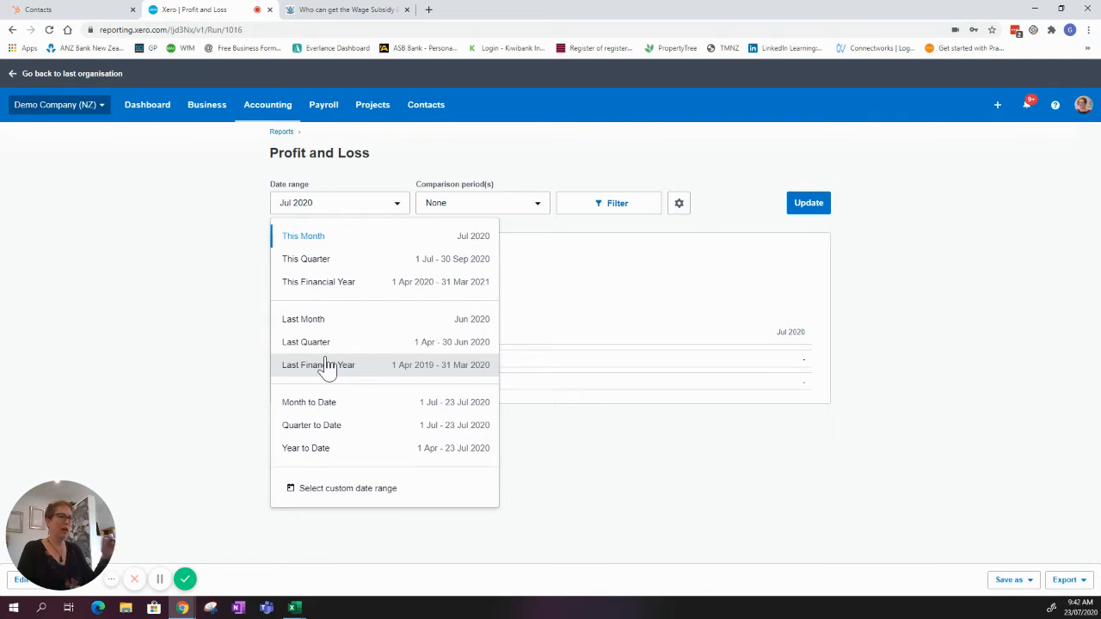
left_click(353, 494)
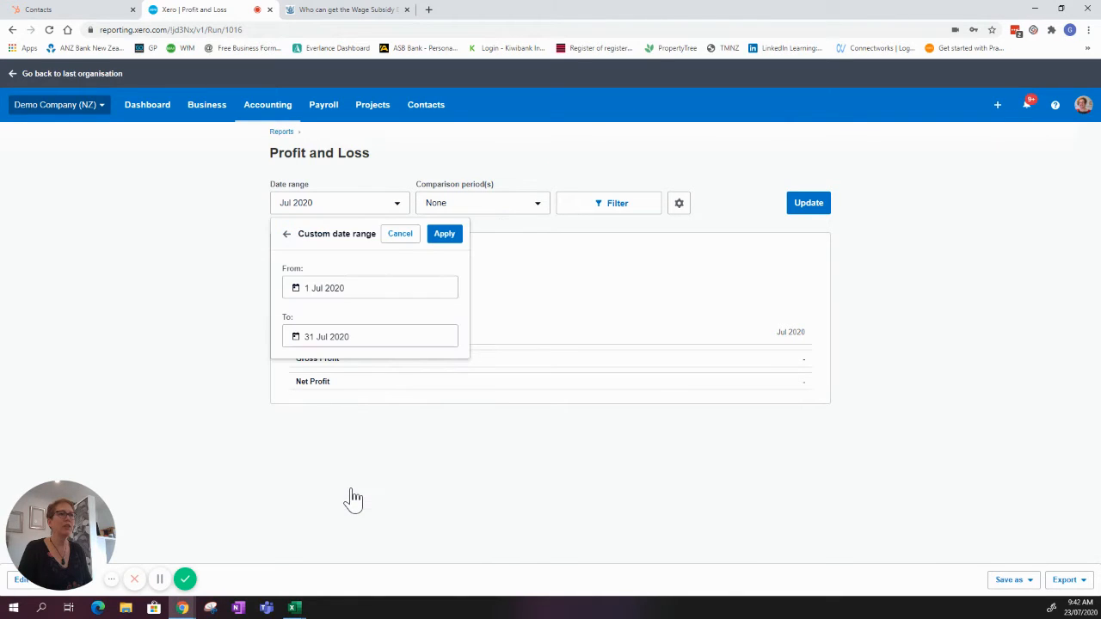
left_click(350, 293)
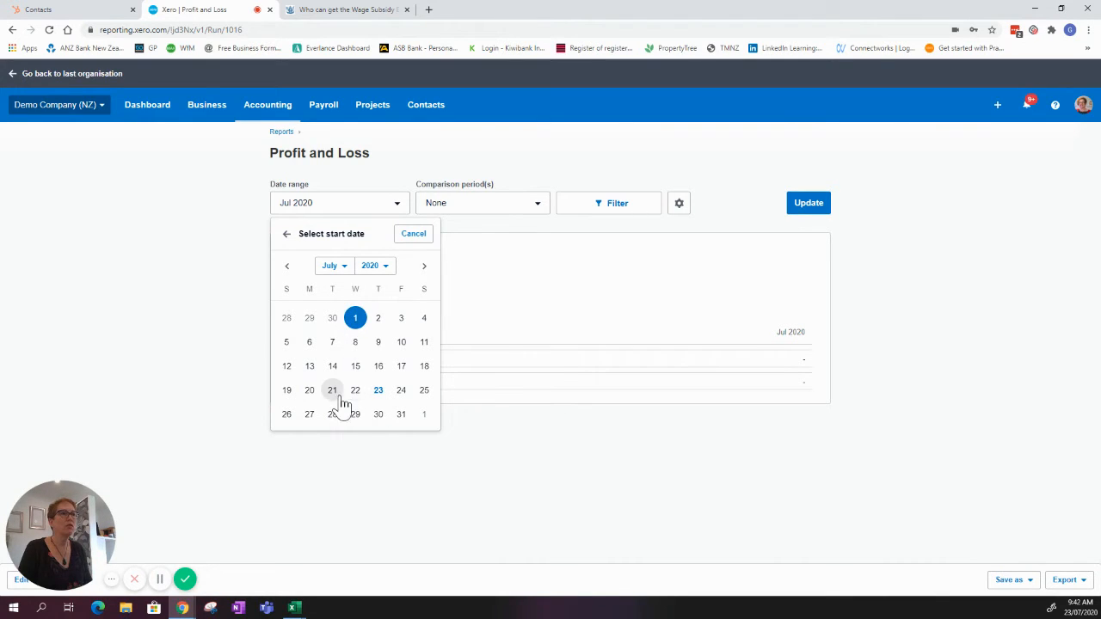
left_click(286, 266)
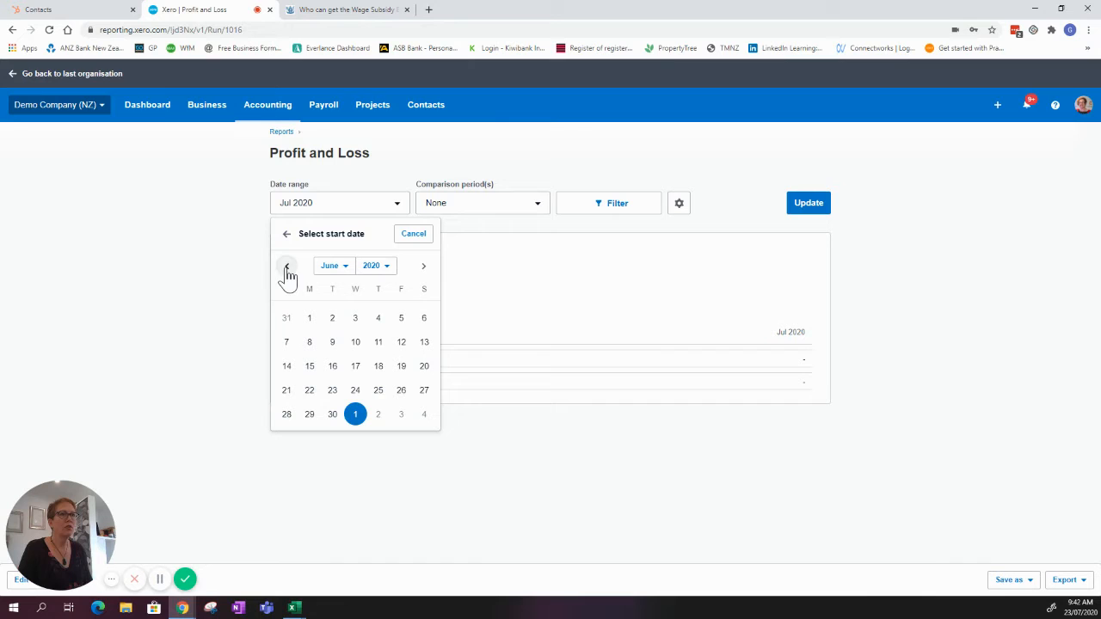
left_click(331, 394)
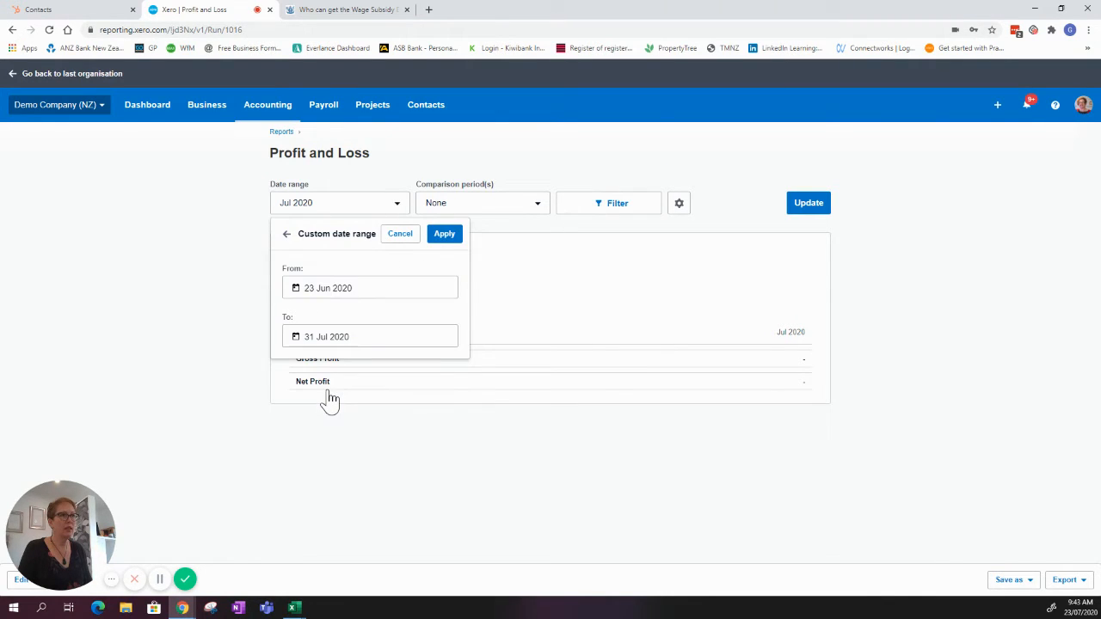
left_click(362, 342)
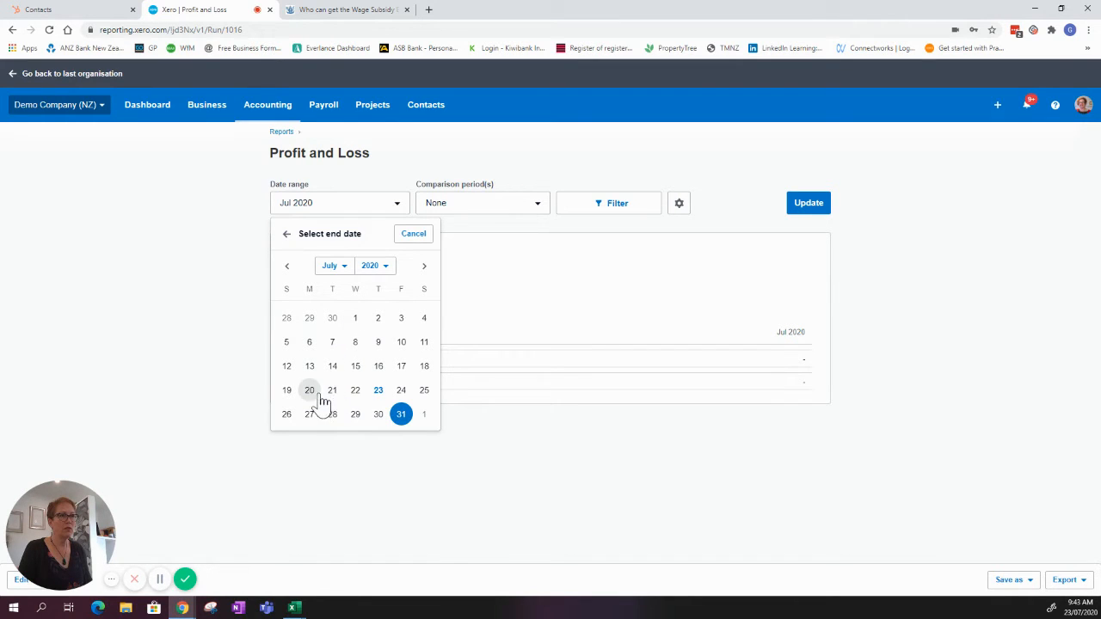
left_click(356, 396)
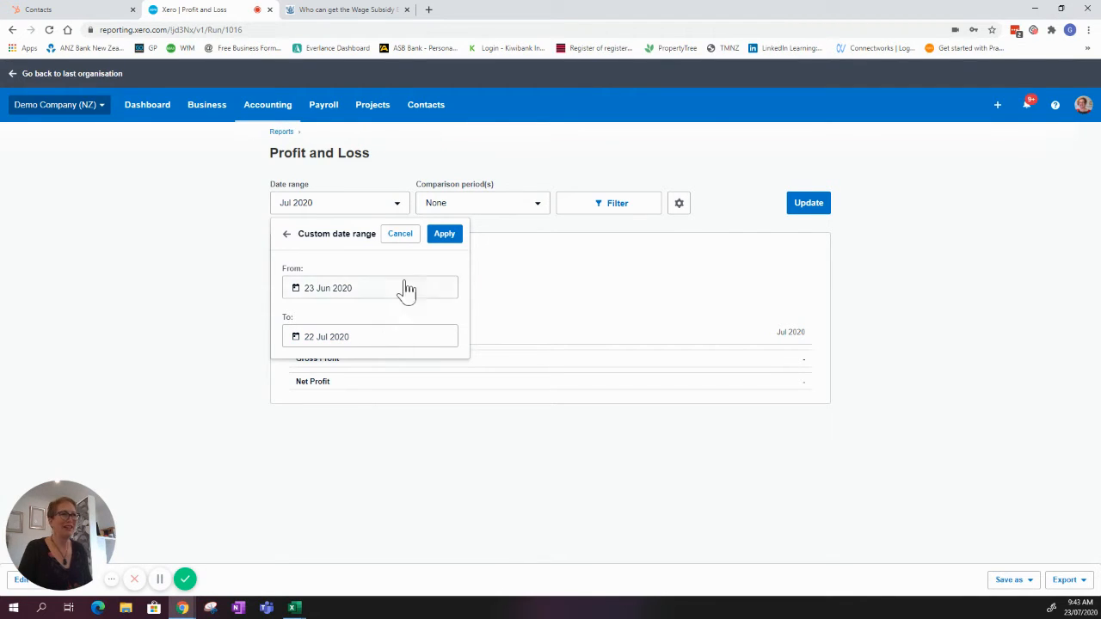
left_click(449, 237)
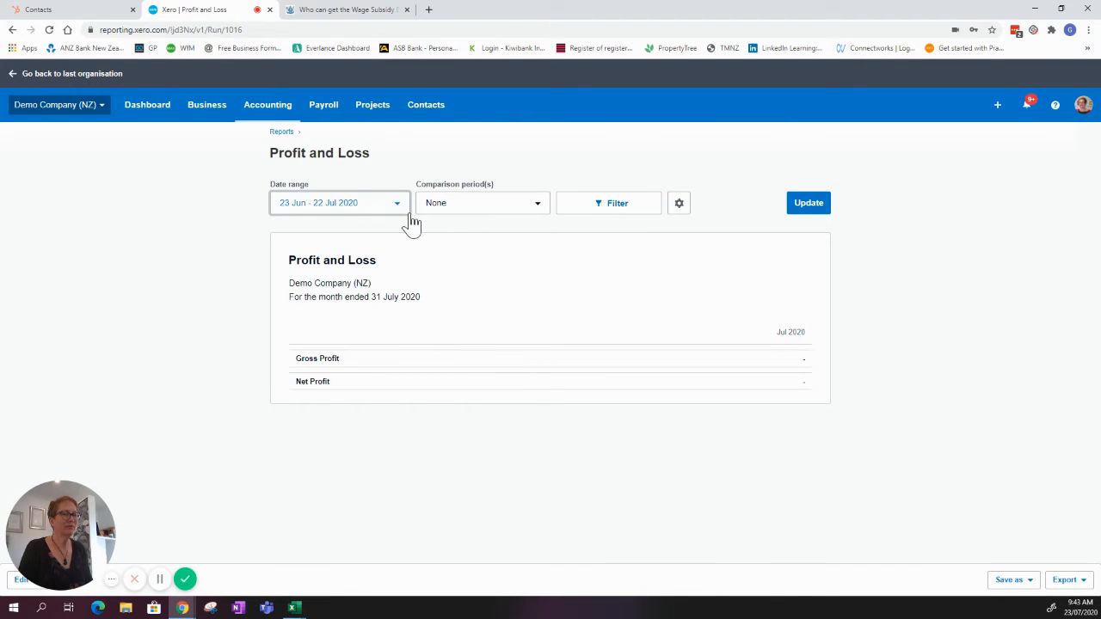
left_click(808, 210)
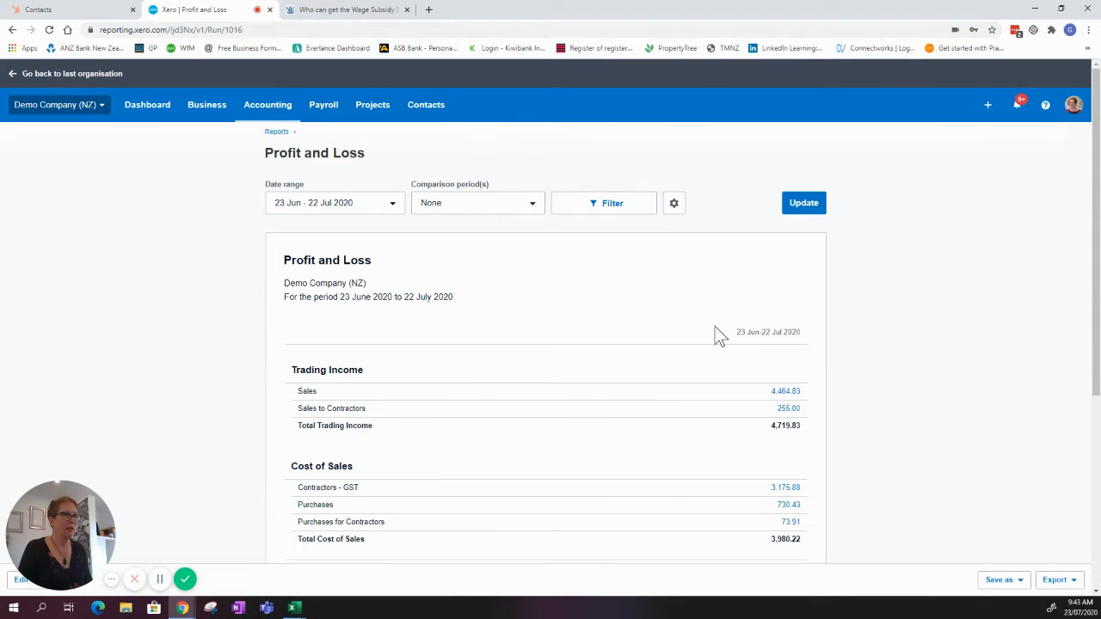
Open the report's layout for editing and add a second date column
scroll(719, 335, "down", 2)
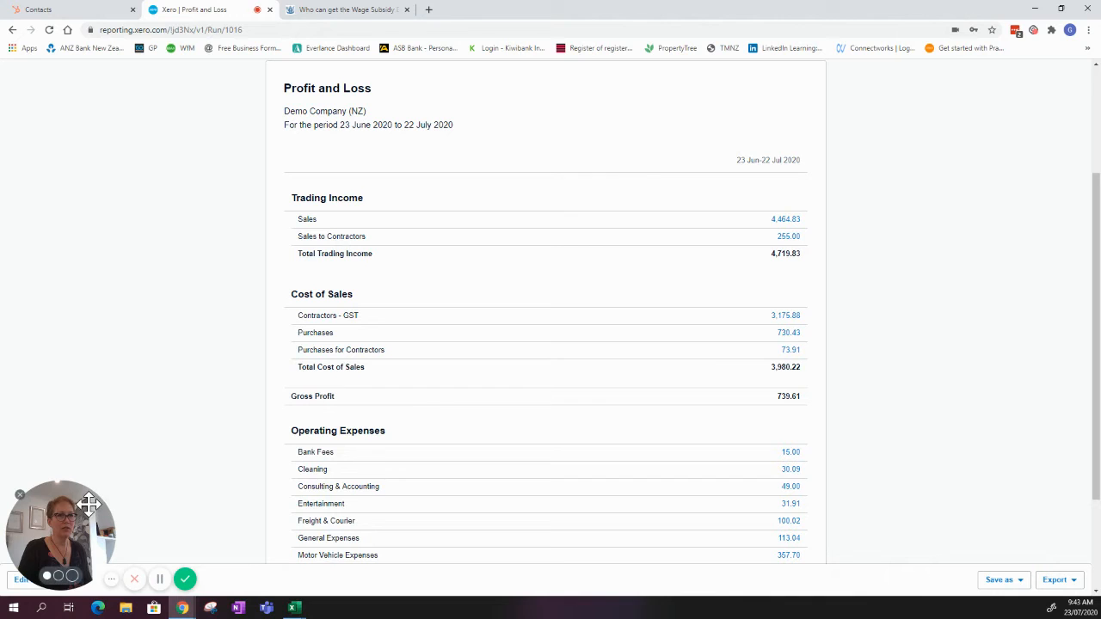
left_click_drag(89, 503, 89, 402)
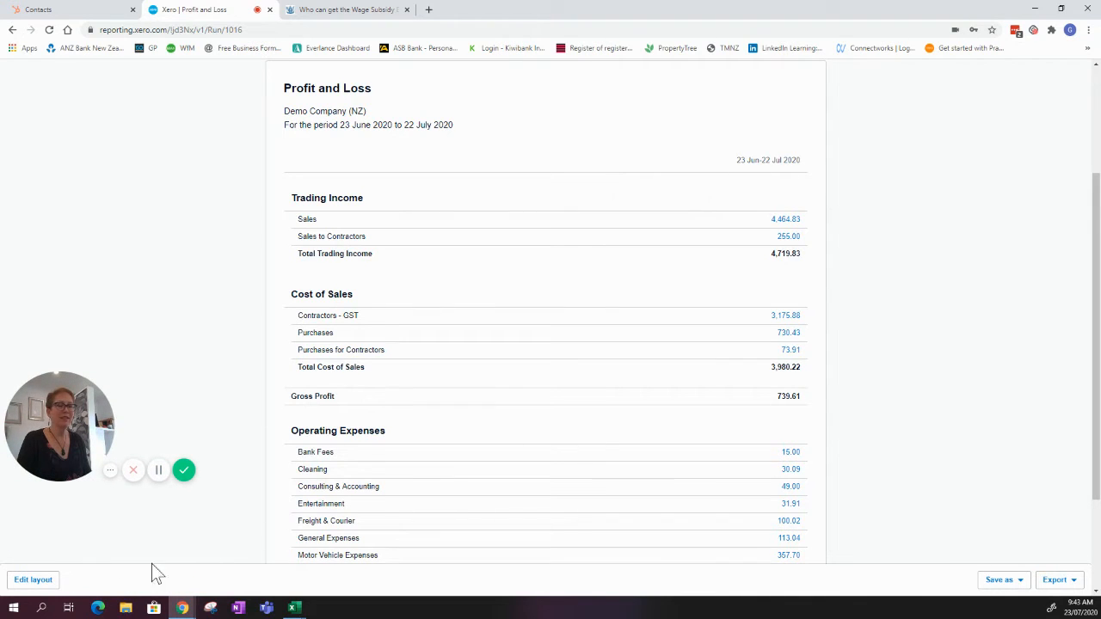
left_click(34, 581)
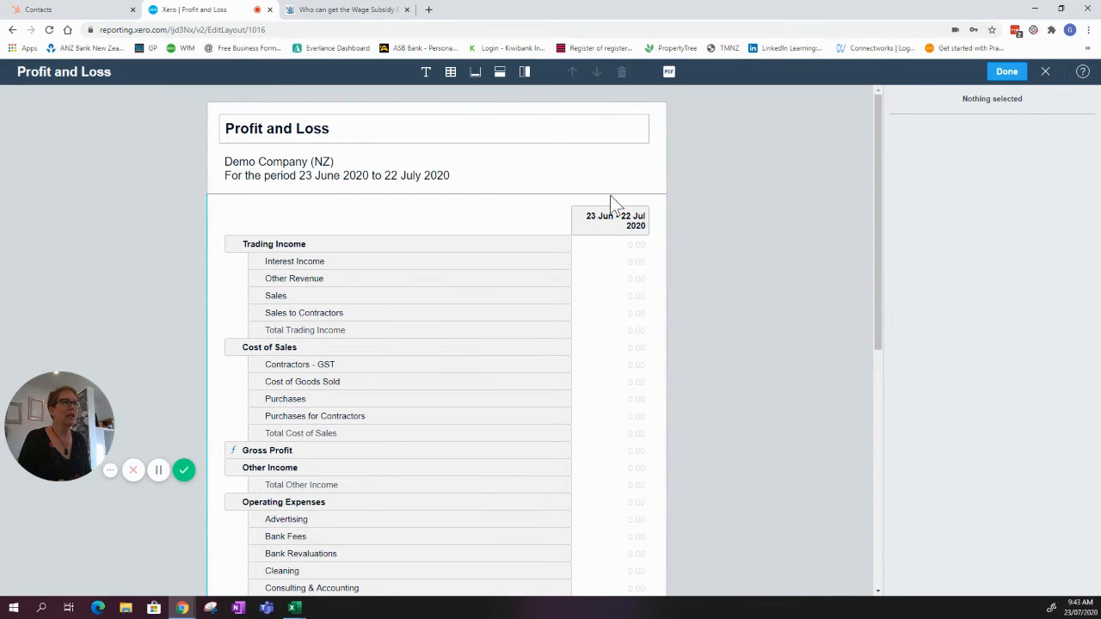
left_click(526, 76)
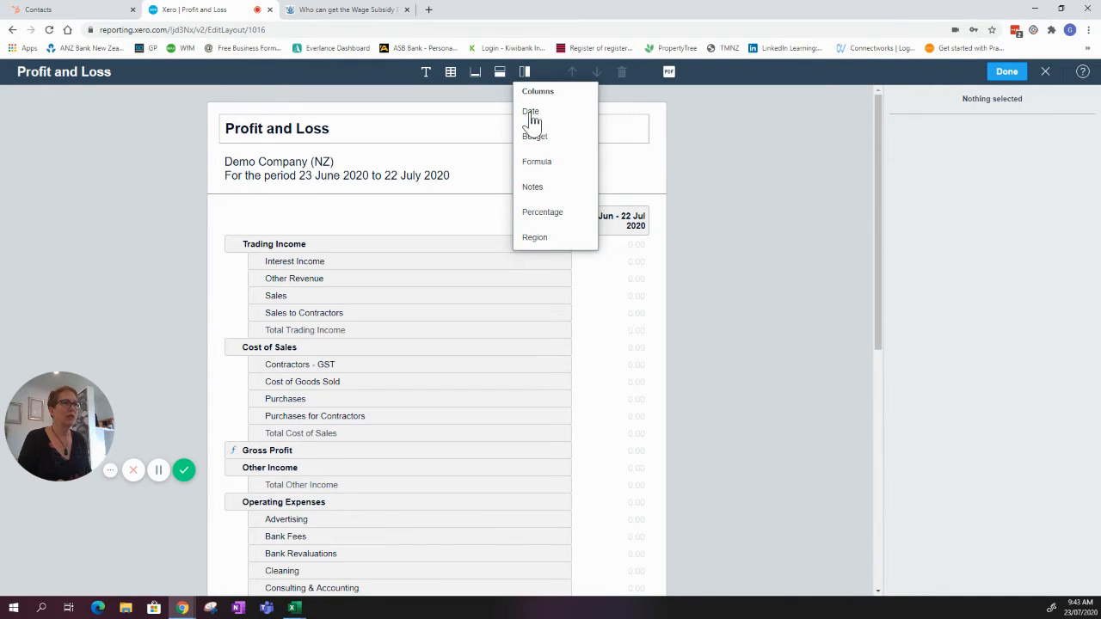
left_click(532, 121)
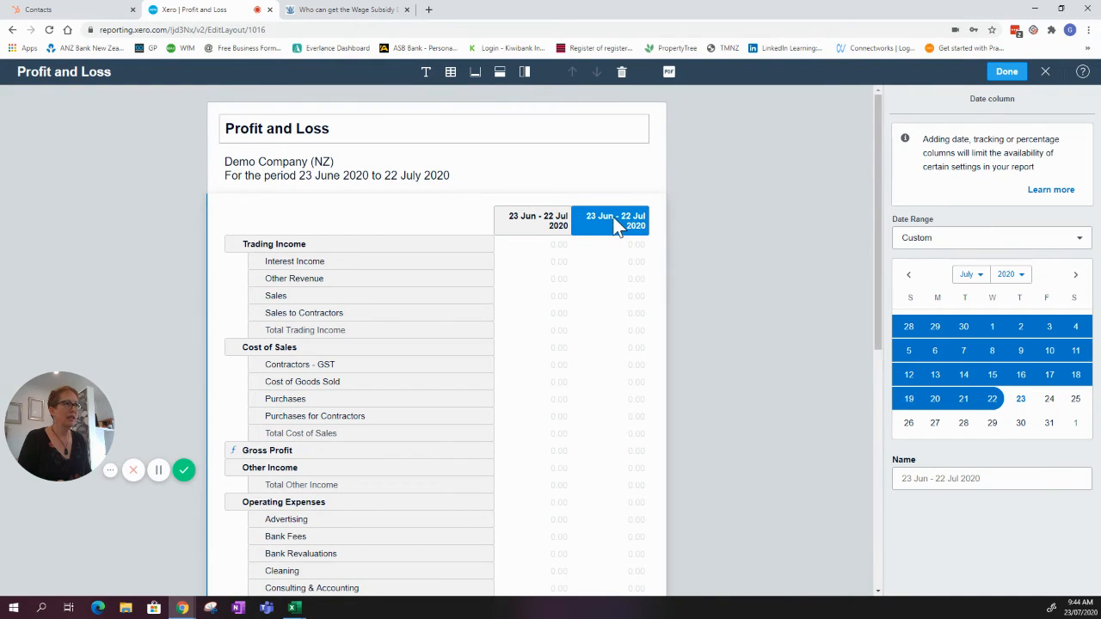
Set the added date column's custom range to 23 June 2019 through 22 July 2019
left_click(991, 326)
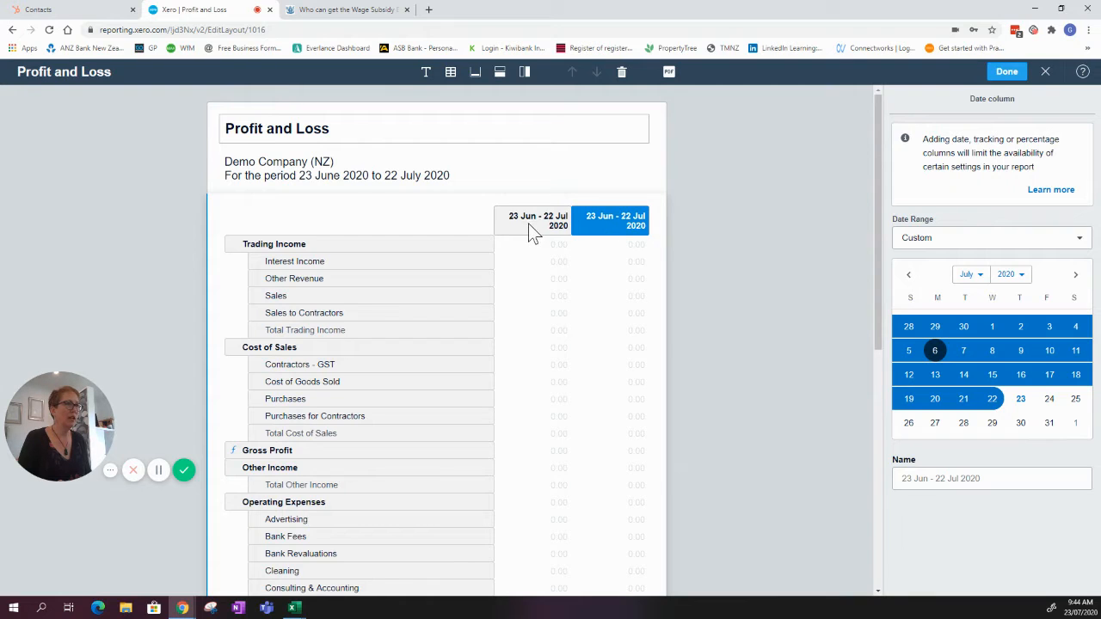
left_click(1021, 273)
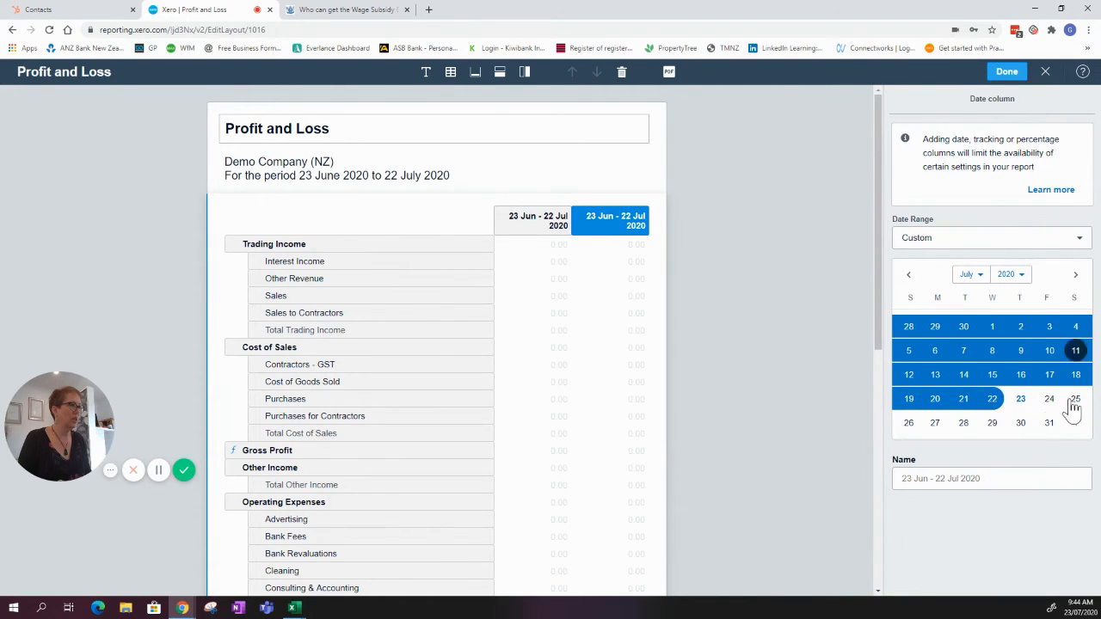
left_click(1020, 273)
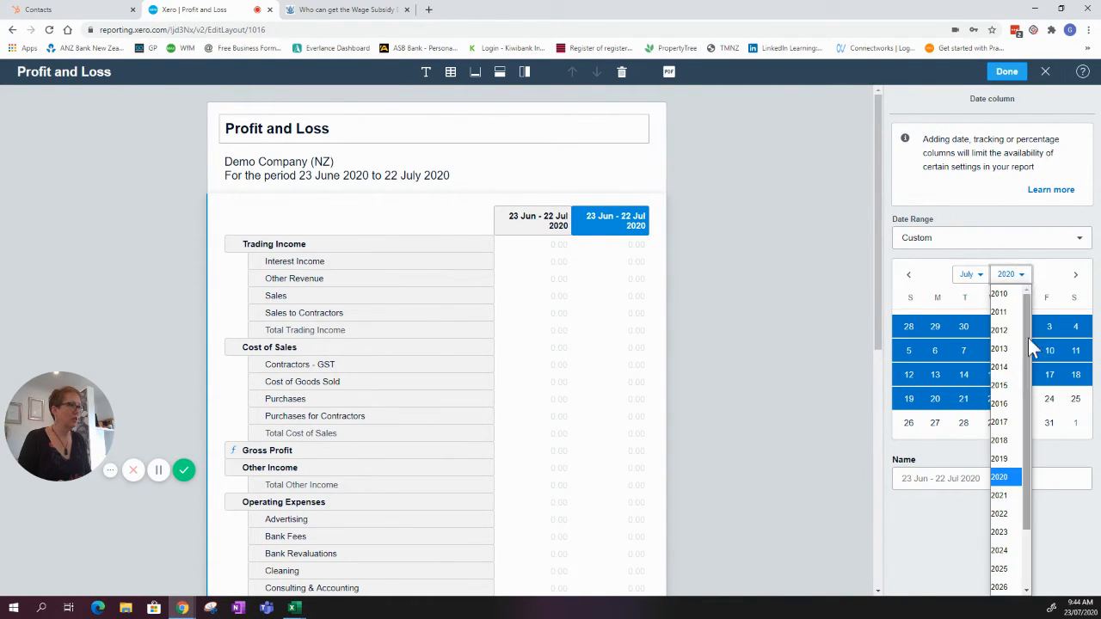
left_click(1021, 275)
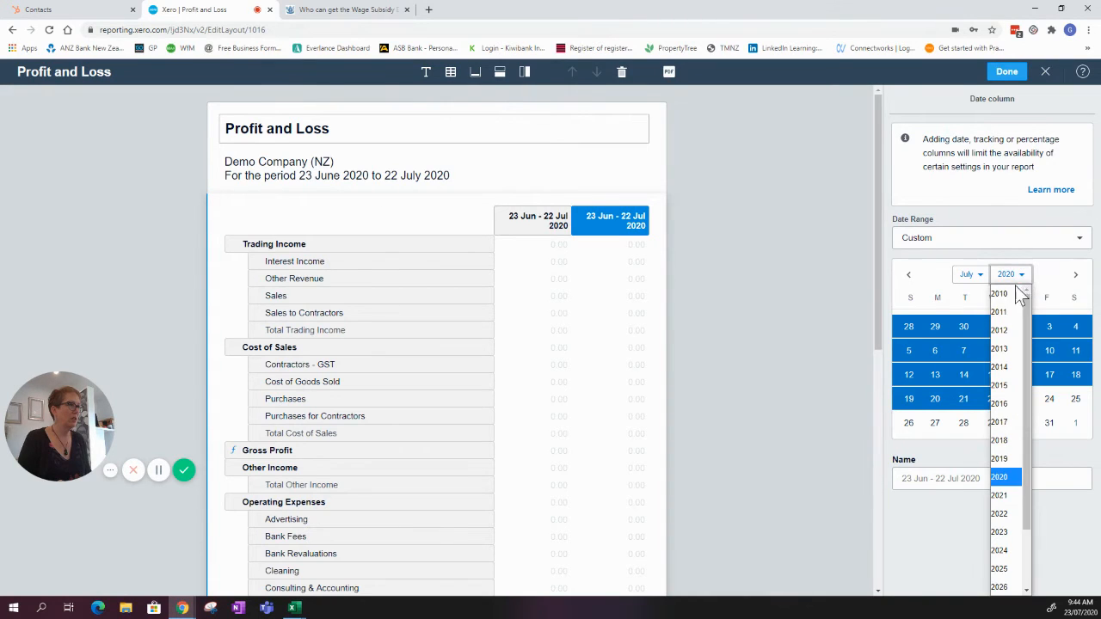
left_click(1002, 458)
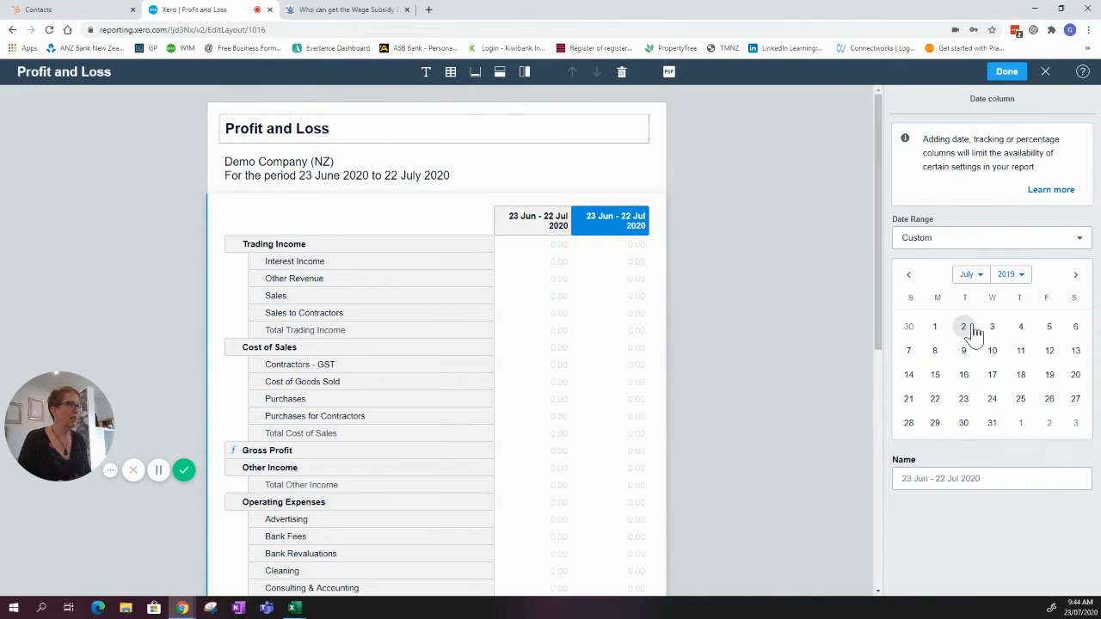
left_click(908, 275)
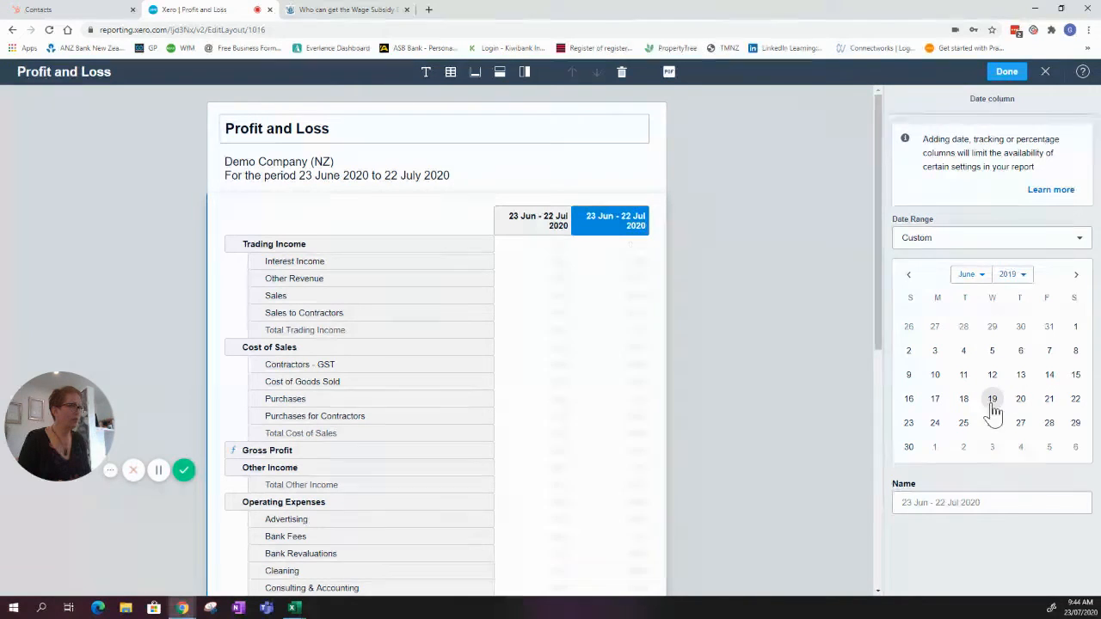
left_click(908, 423)
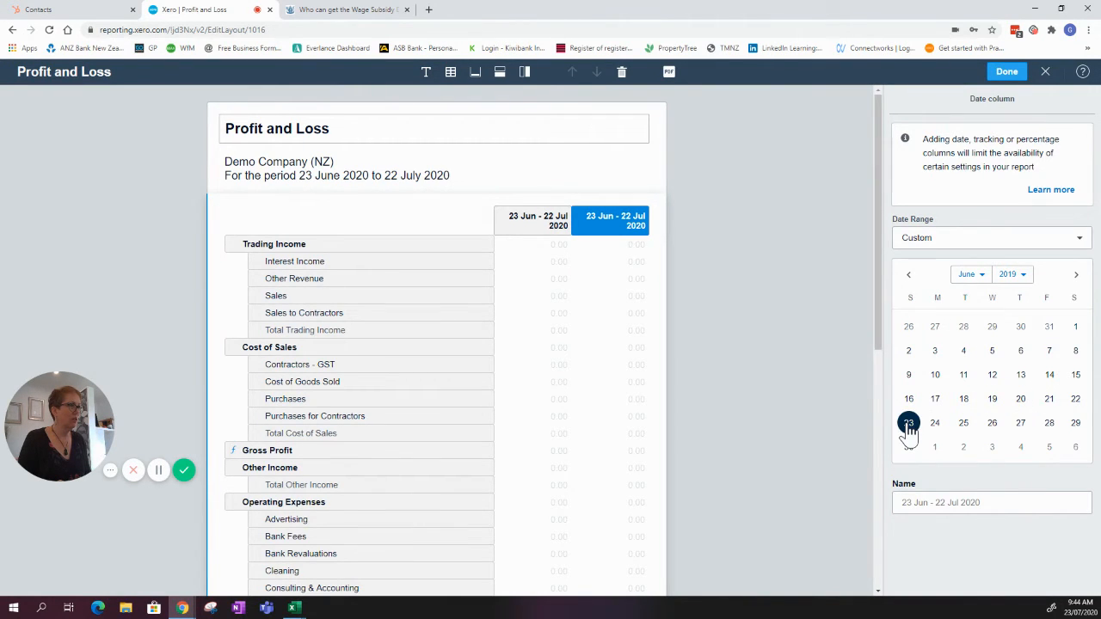
left_click(1075, 276)
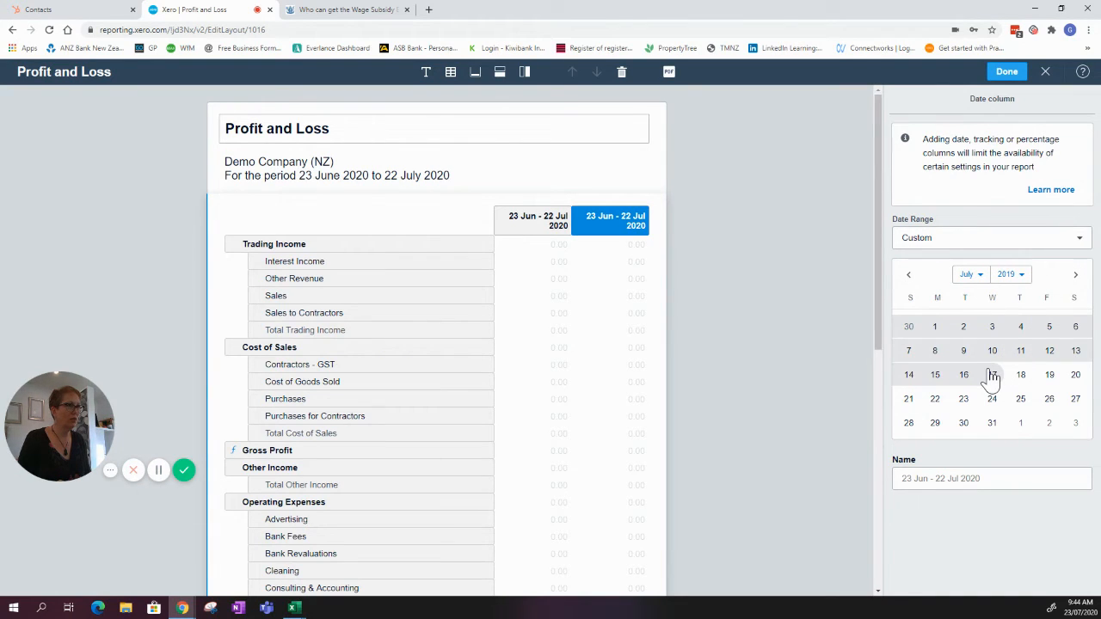
left_click(935, 399)
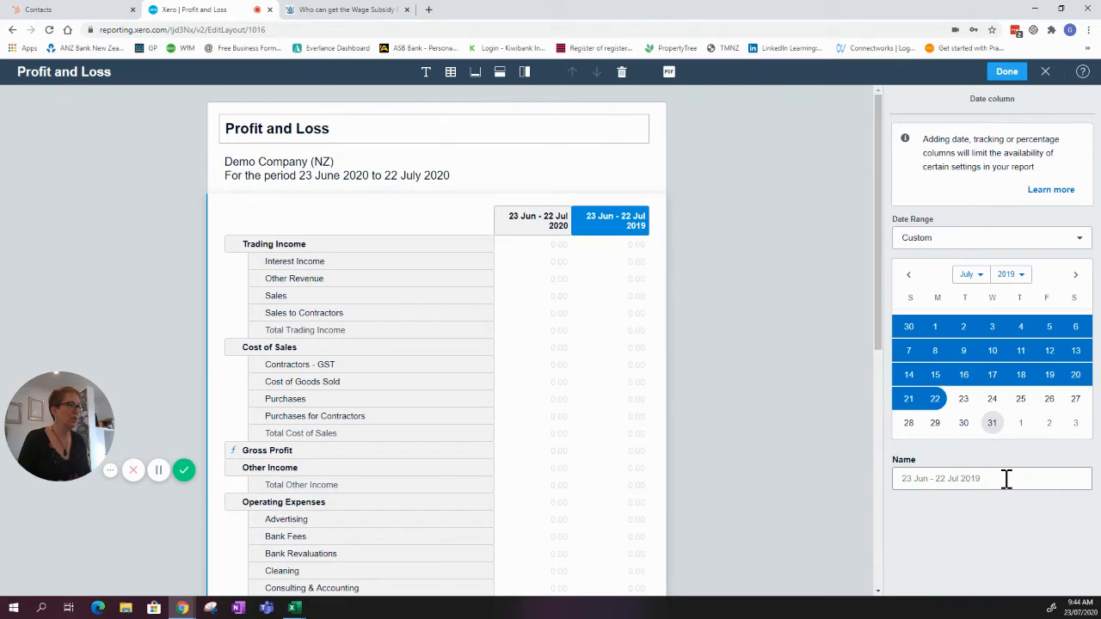
left_click(661, 172)
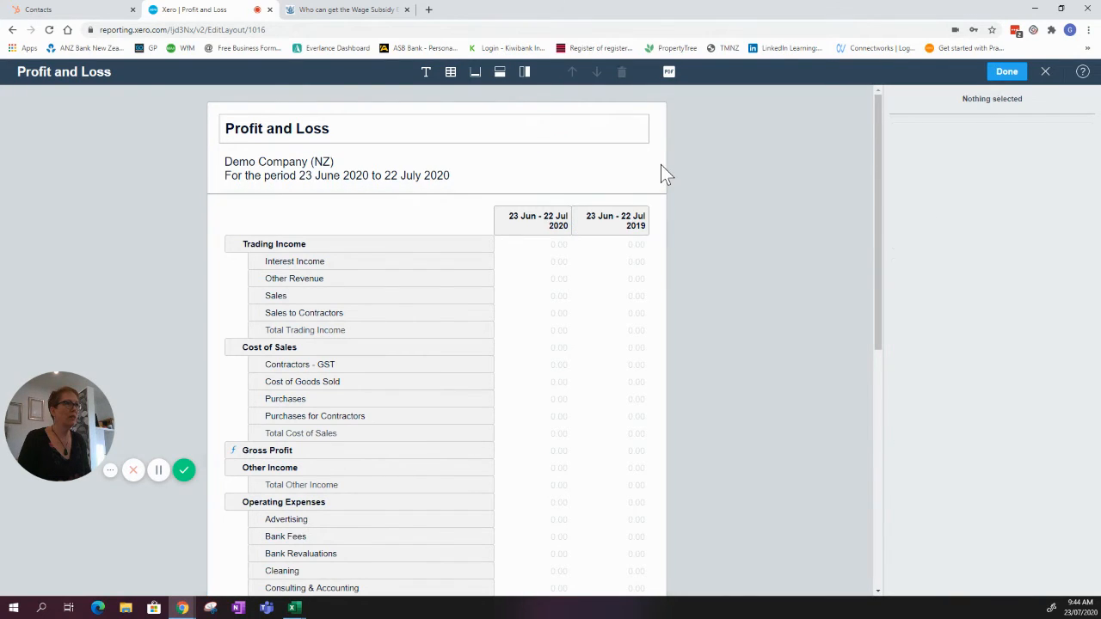
Add a formula column to the report layout and show its values as percentages
left_click(526, 73)
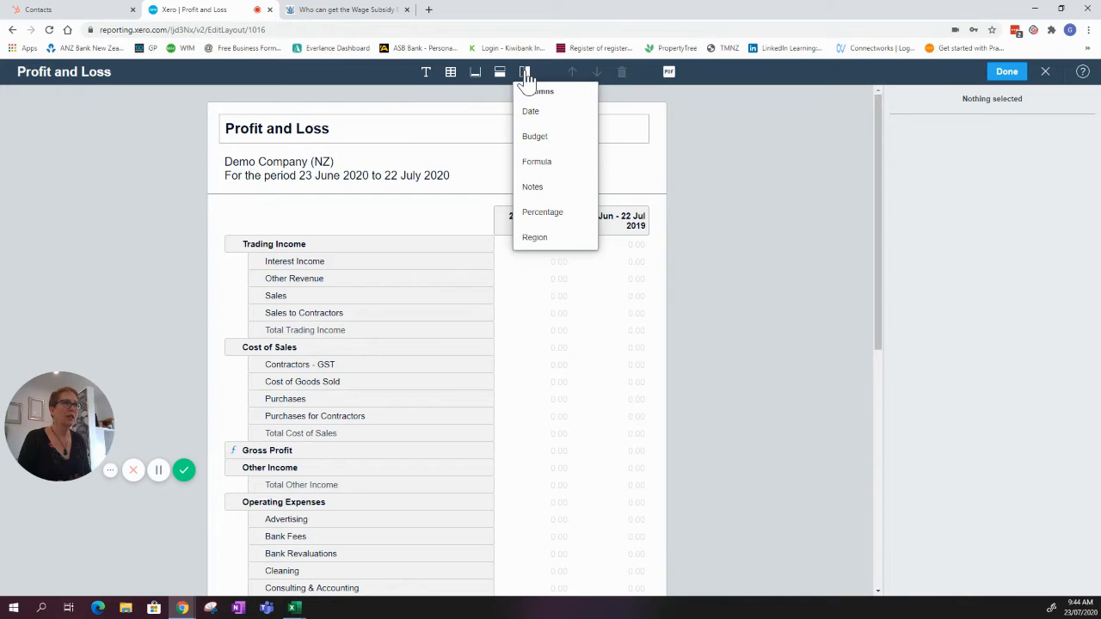
left_click(537, 163)
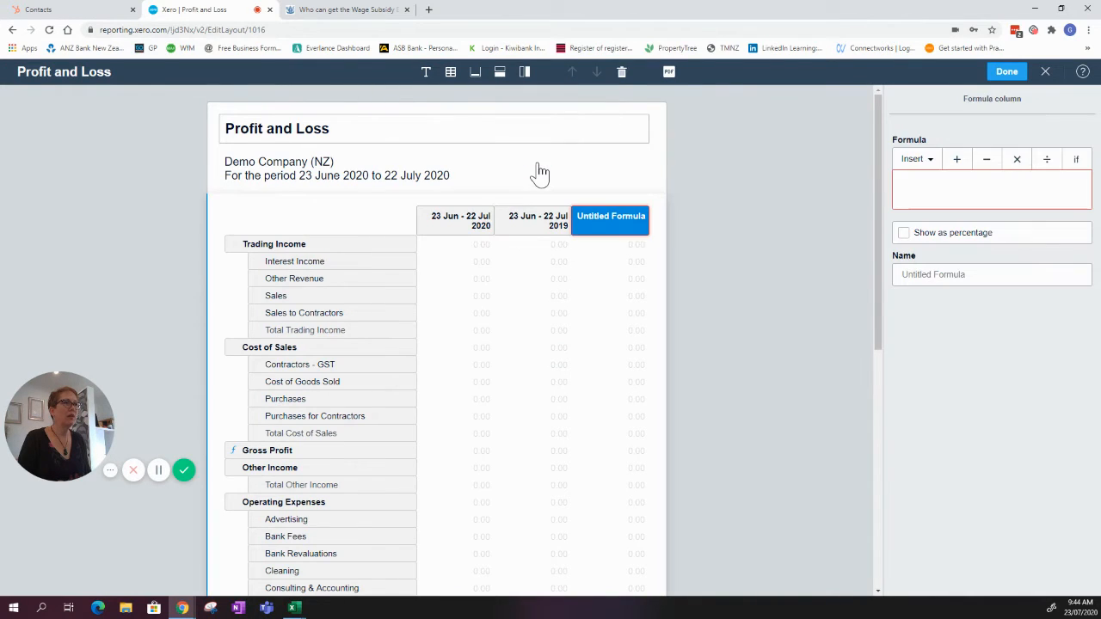
left_click(902, 234)
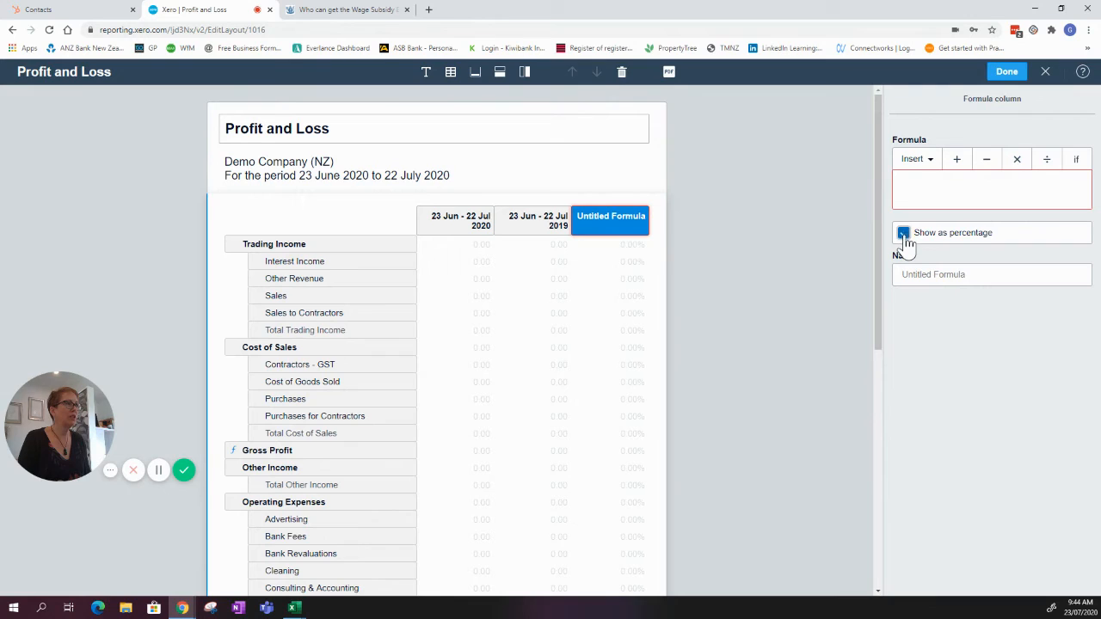
Build the column formula (23 Jun - 22 Jul 2020 minus 23 Jun - 22 Jul 2019) divided by 23 Jun - 22 Jul 2019
left_click(905, 183)
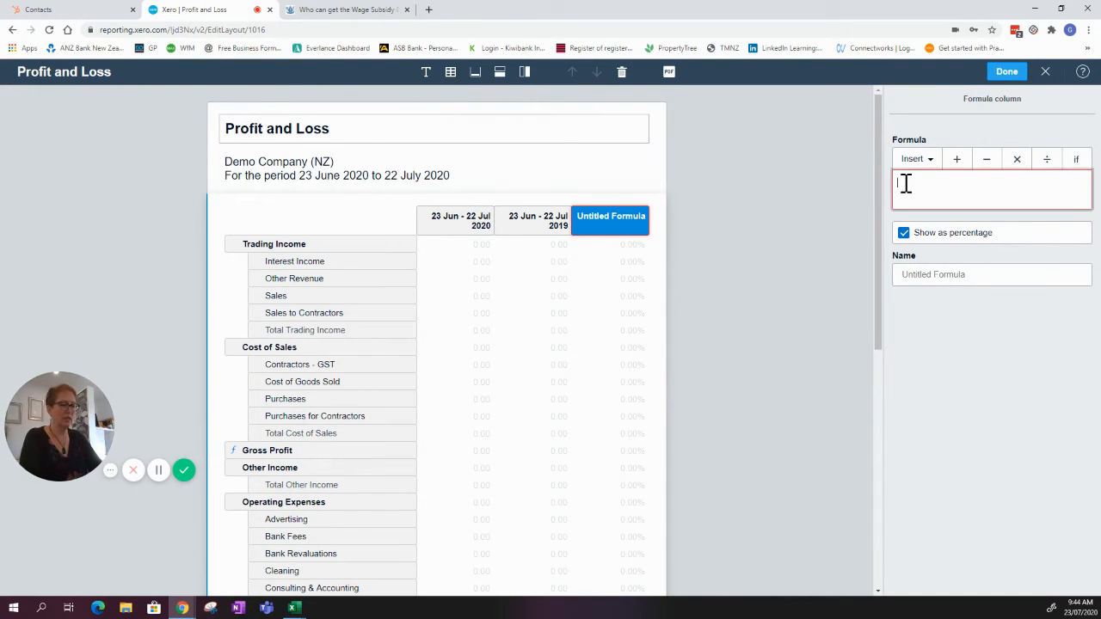
type("(")
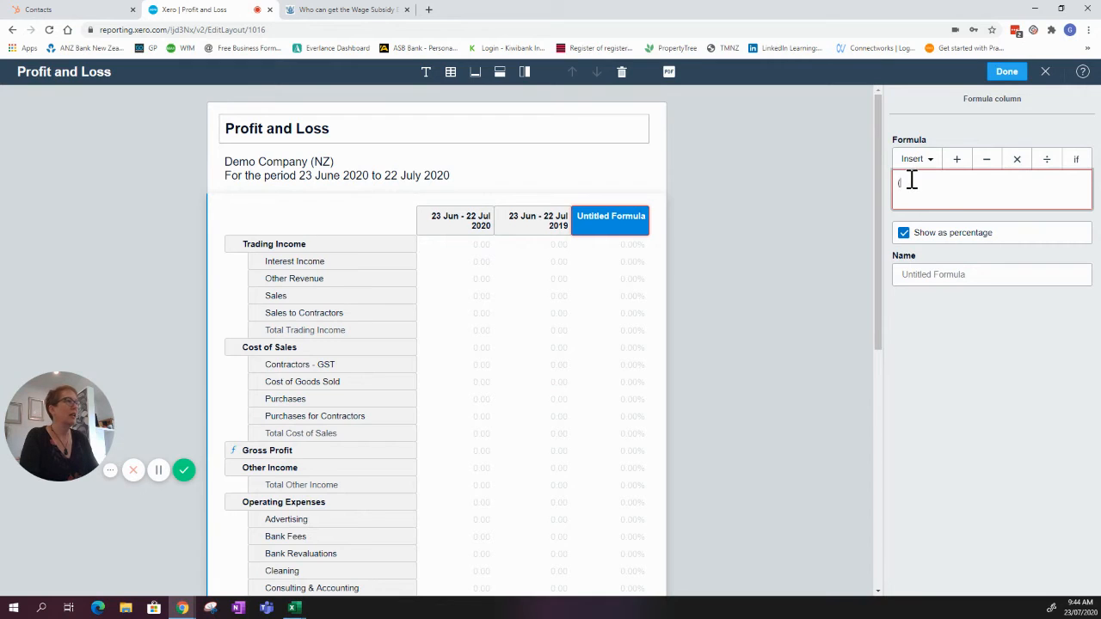
left_click(932, 166)
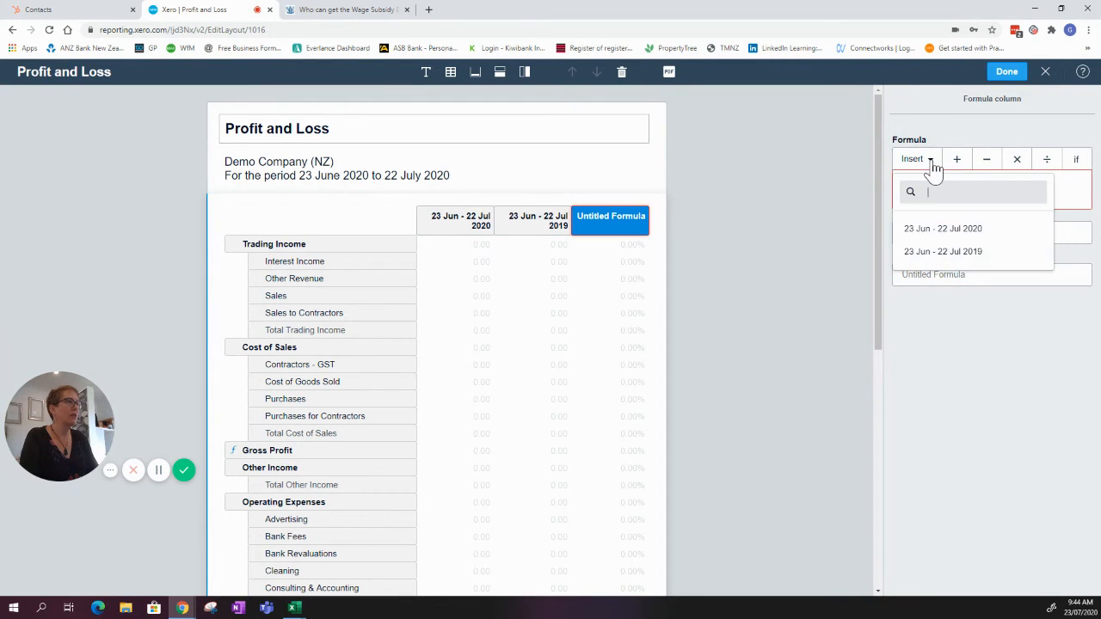
left_click(943, 230)
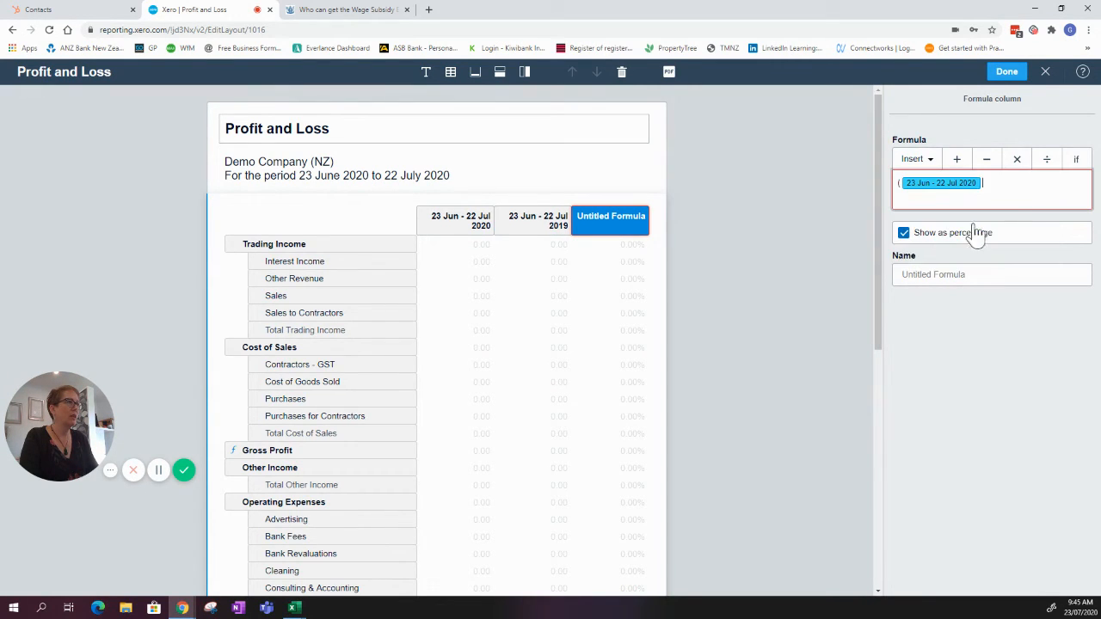
left_click(986, 161)
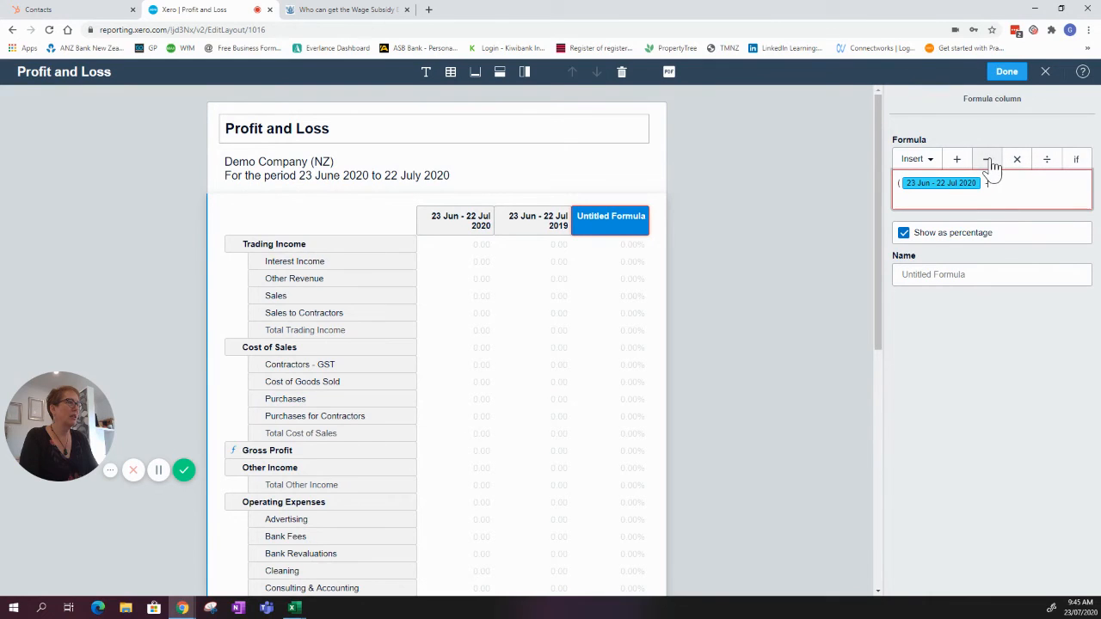
left_click(926, 166)
left_click(963, 249)
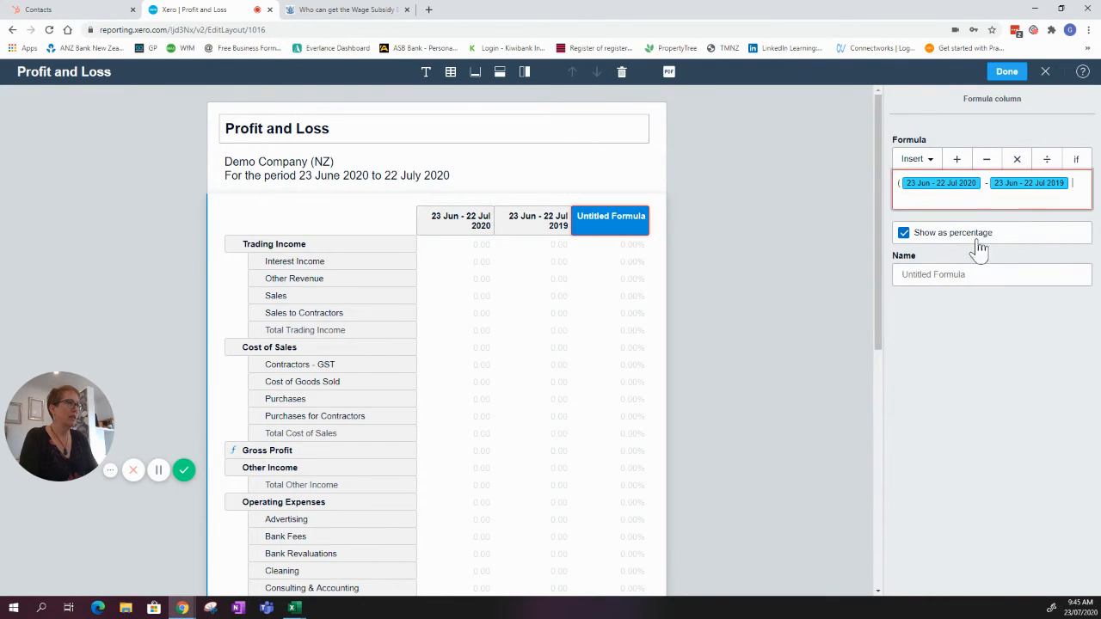
type(")")
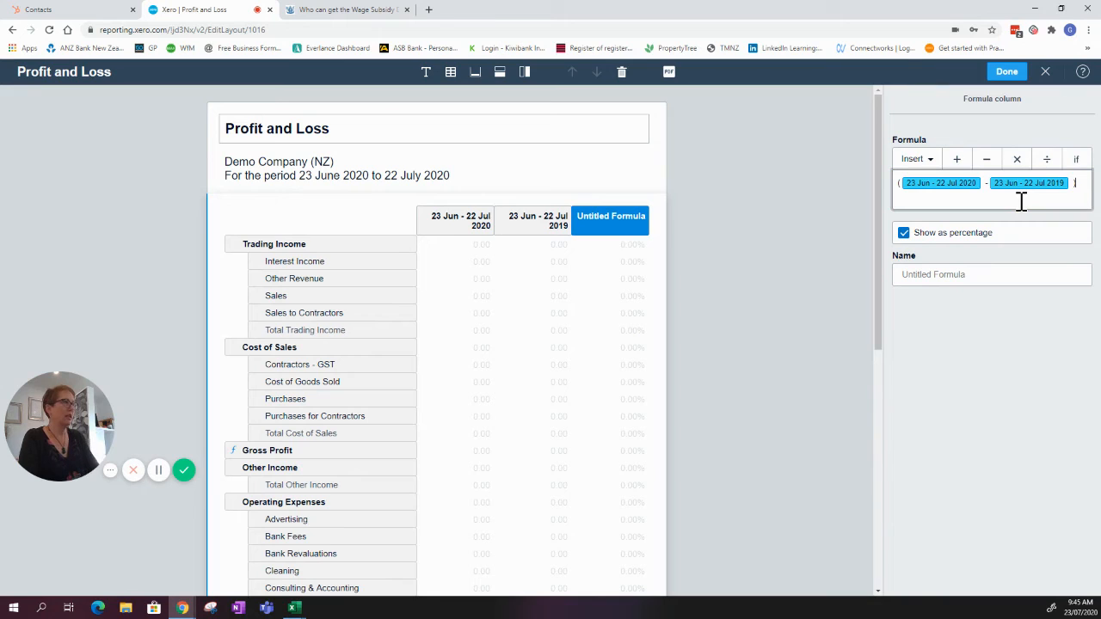
left_click(1046, 162)
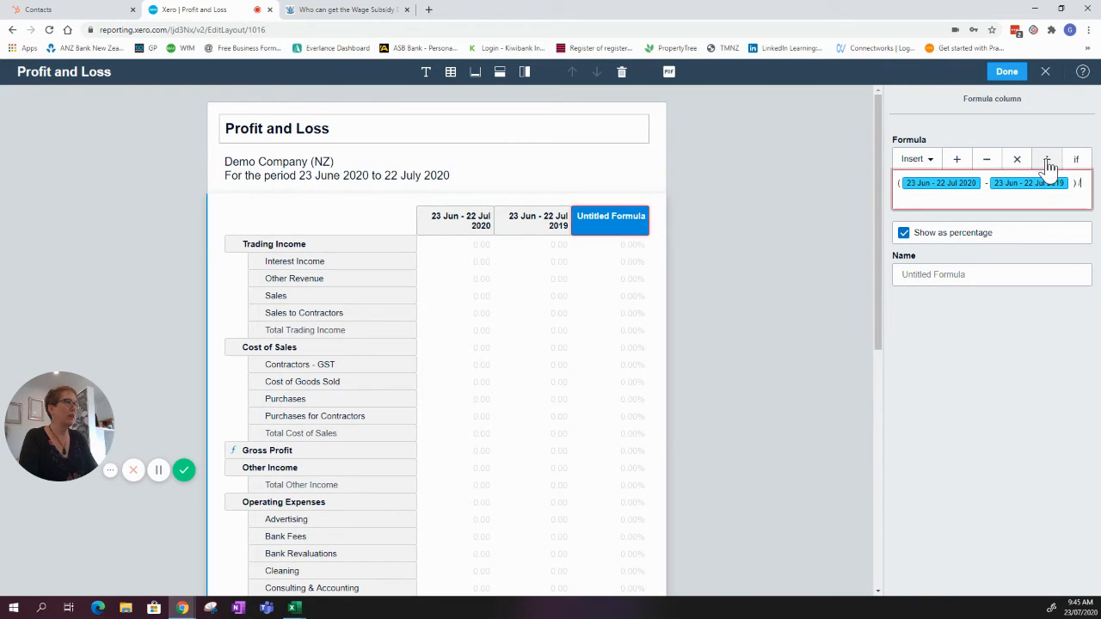
left_click(929, 160)
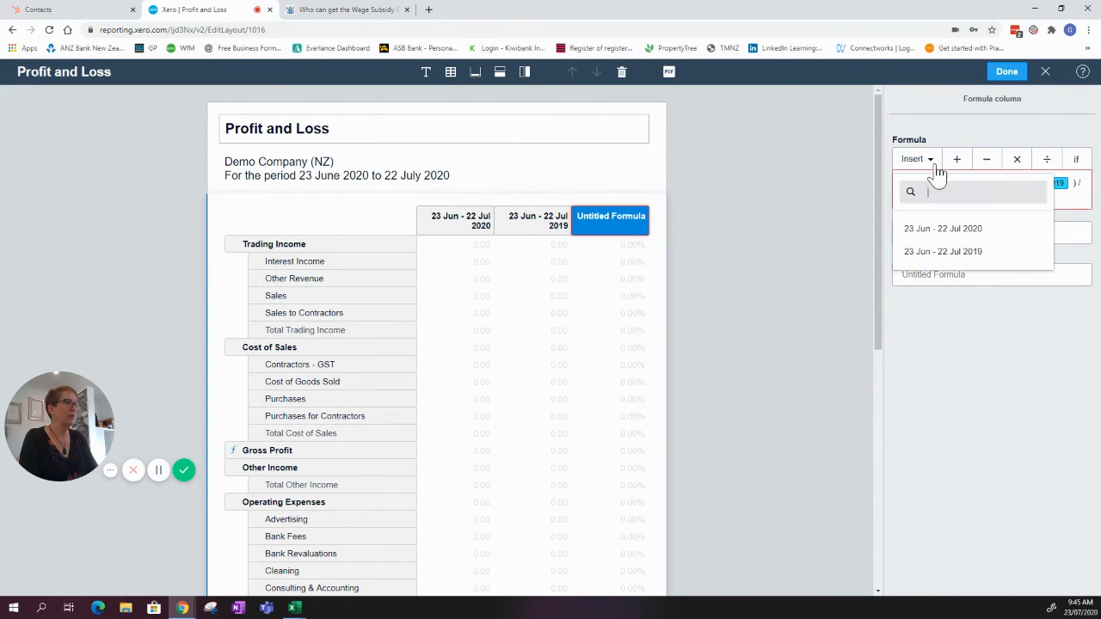
left_click(963, 255)
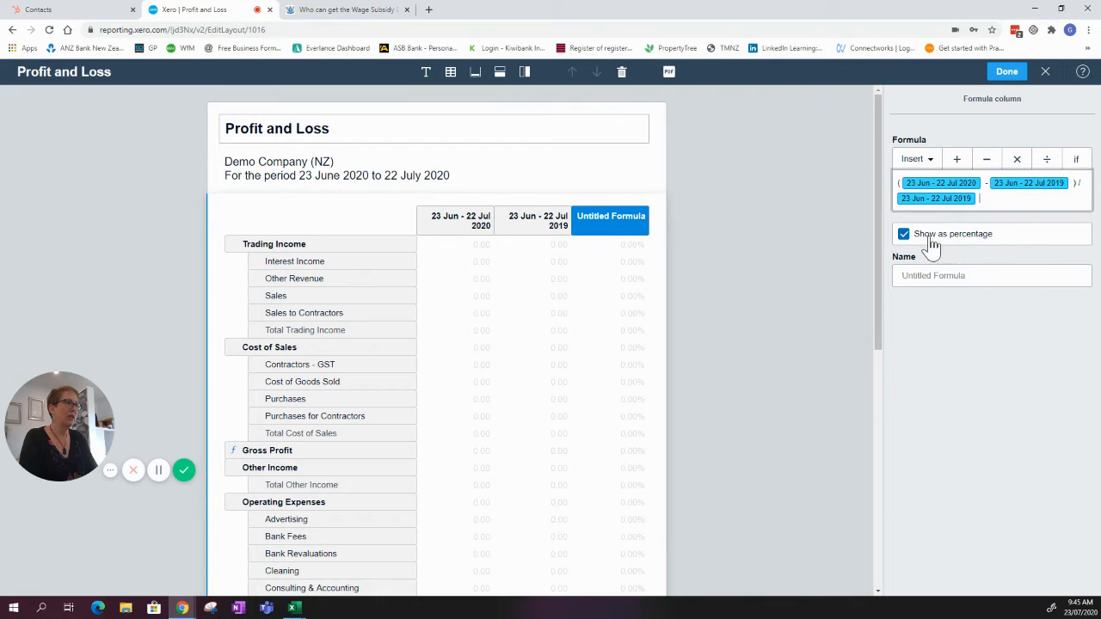
Name the formula column Change and finish editing the report layout
left_click(926, 277)
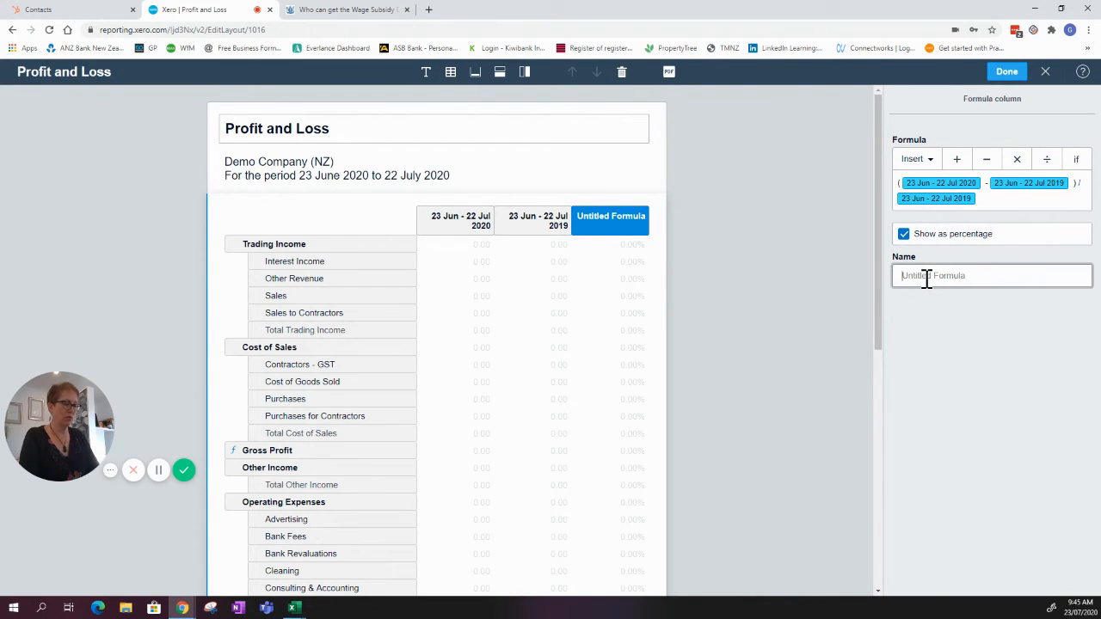
type("Change")
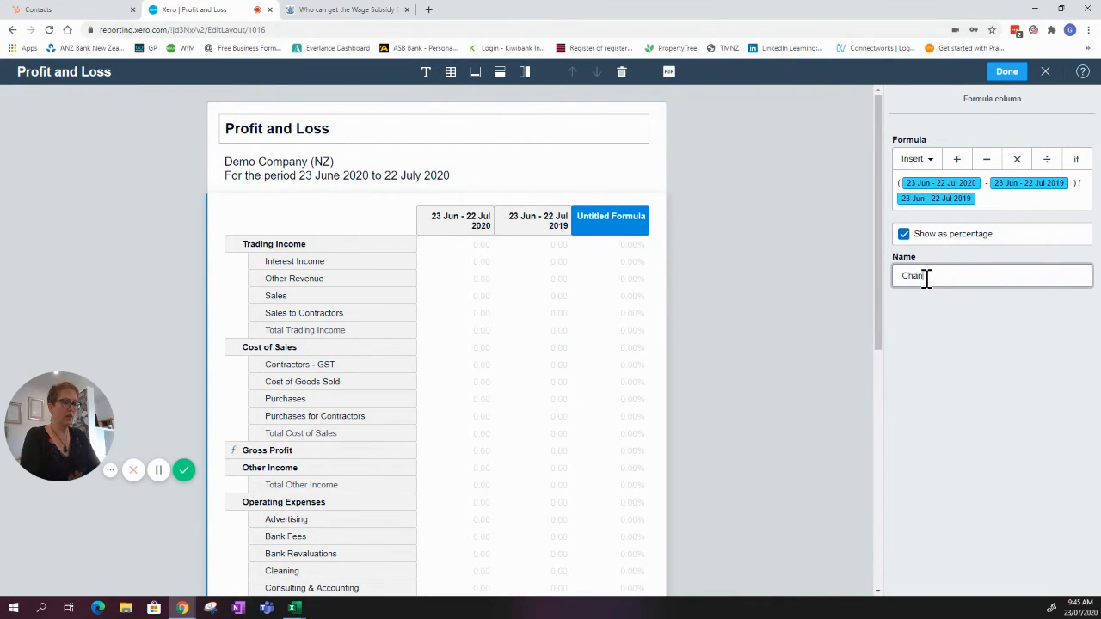
left_click(1007, 74)
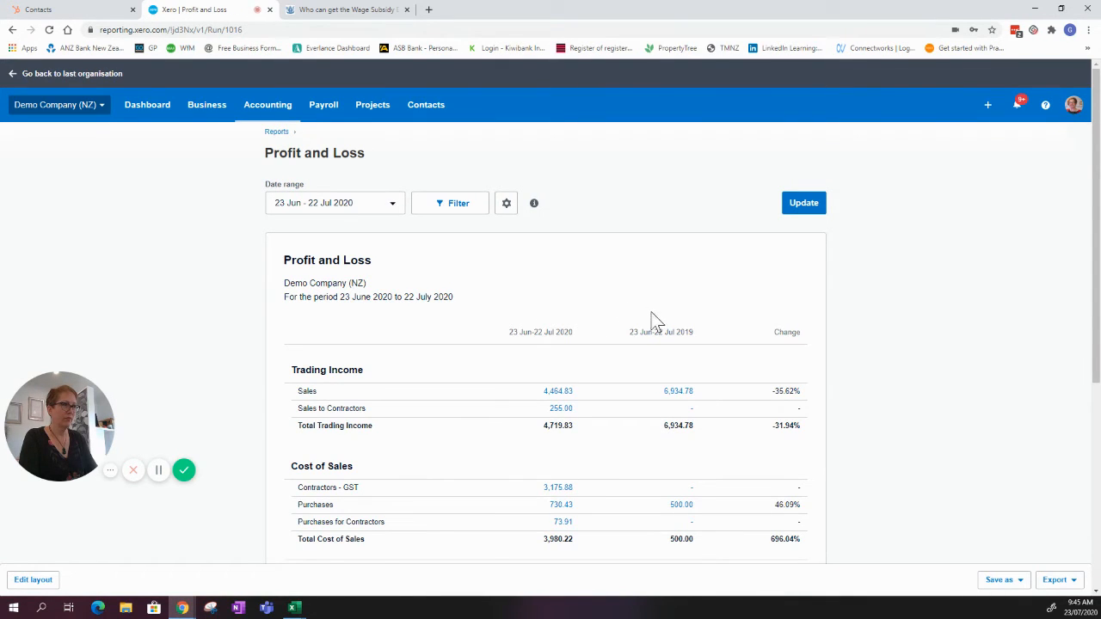
Examine the Change percentages in the report, especially for Total Trading Income
scroll(622, 352, "down", 1)
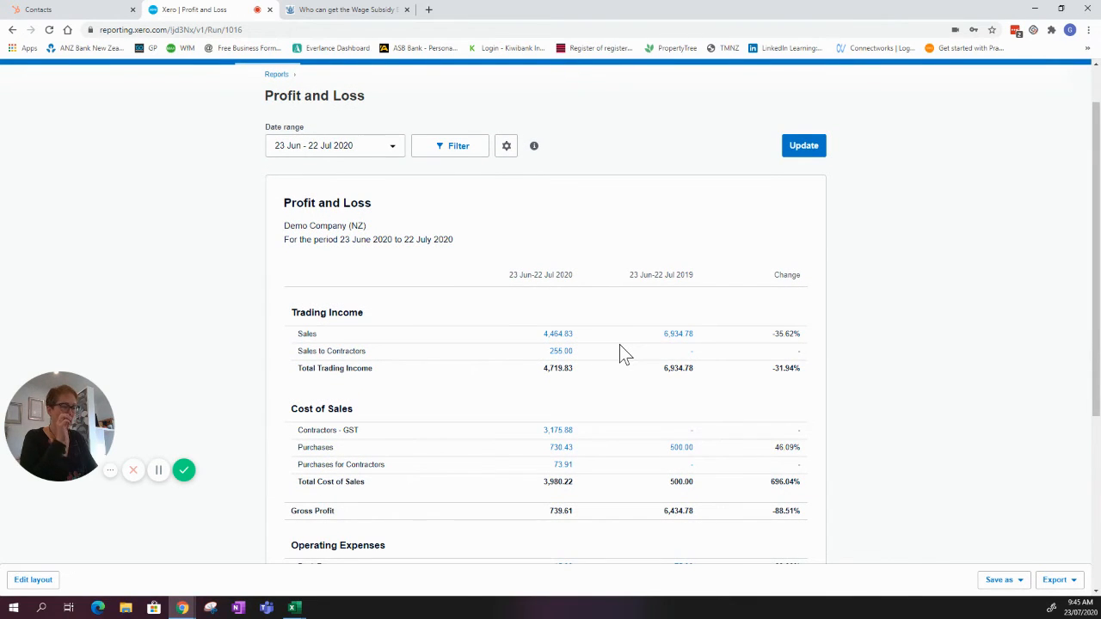
scroll(621, 353, "down", 1)
scroll(619, 345, "up", 2)
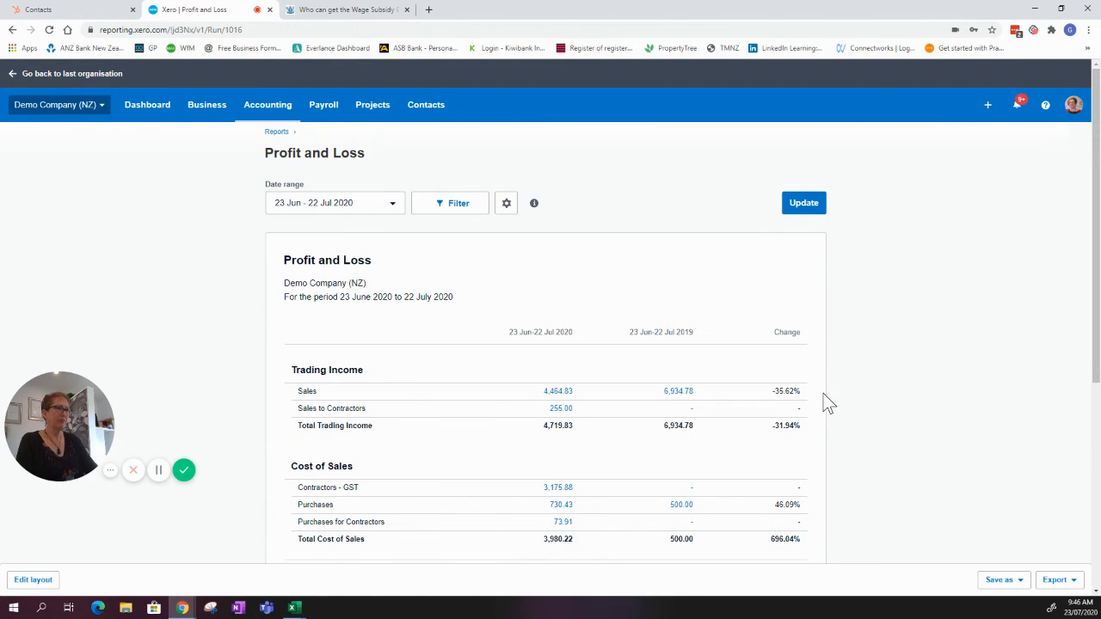
scroll(826, 399, "down", 3)
scroll(828, 403, "down", 2)
scroll(843, 421, "up", 4)
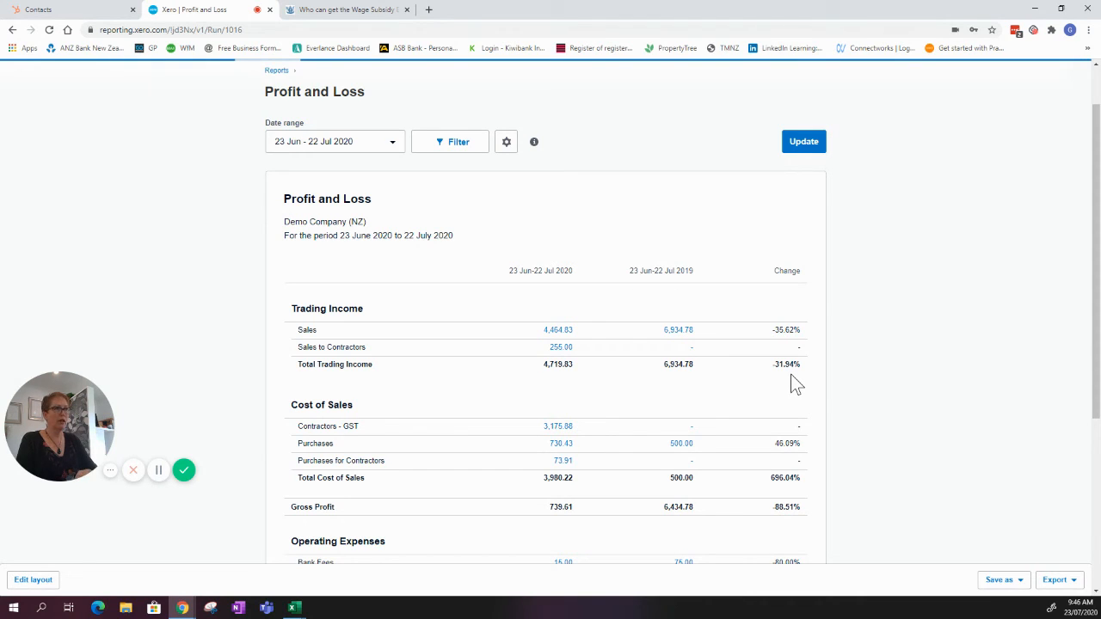
Save the report as a custom report named "Profit and Loss - Wage extension"
left_click(1005, 582)
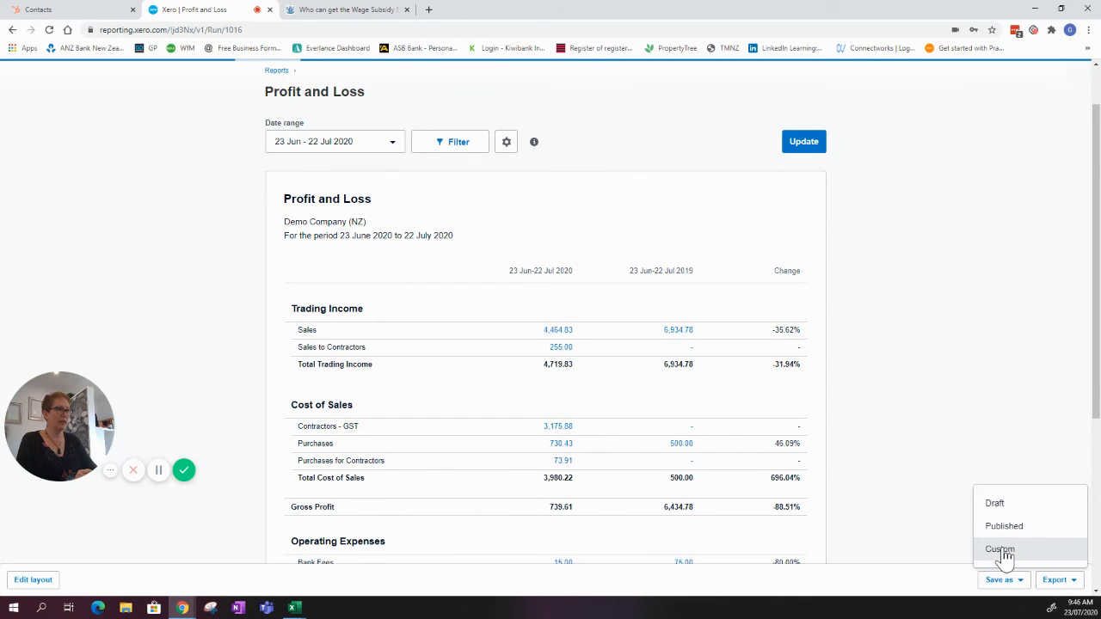
left_click(1000, 550)
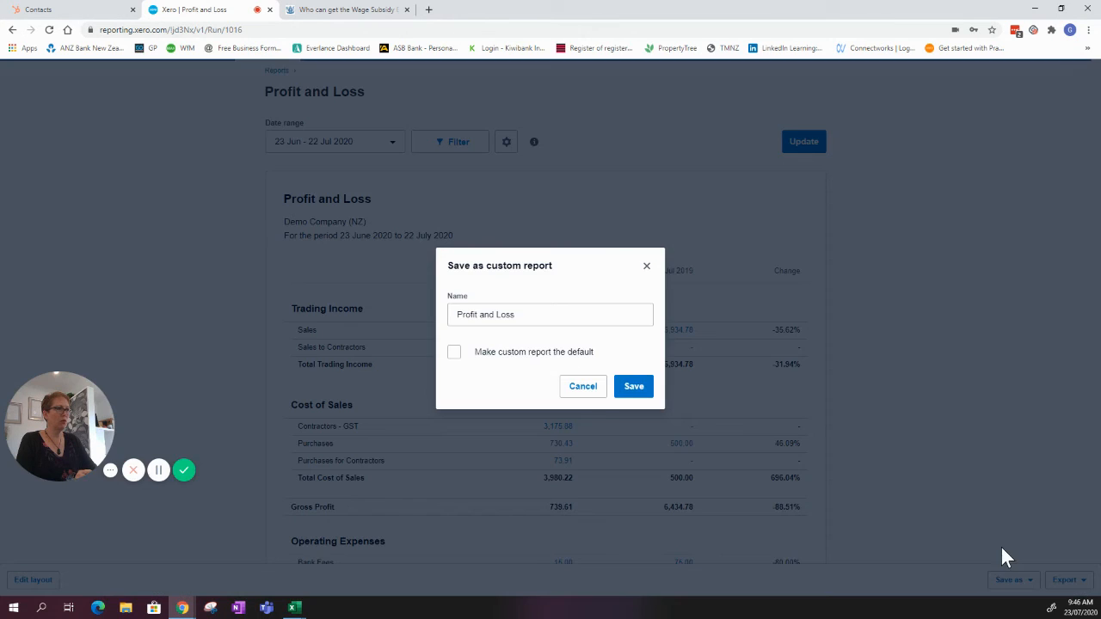
left_click(529, 315)
type("- ")
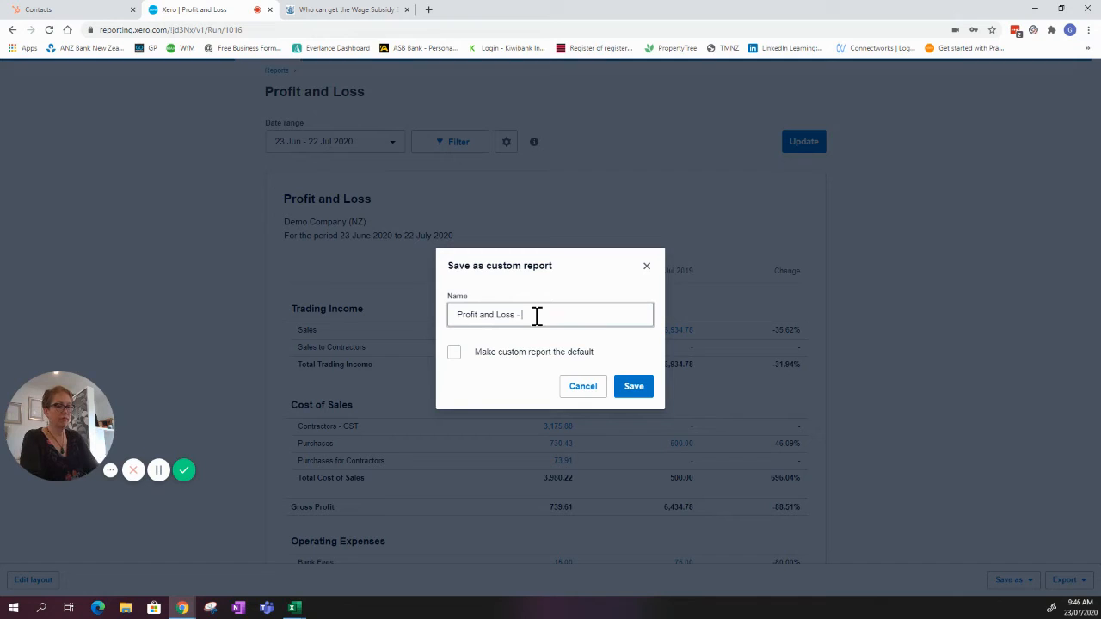
type("Wage ex")
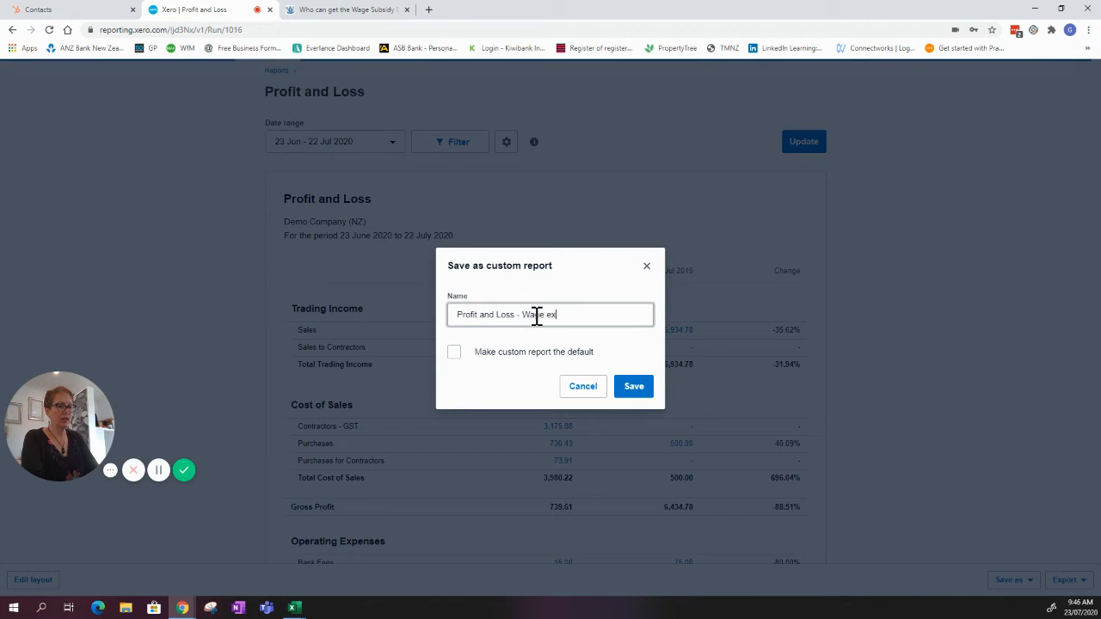
type("tension")
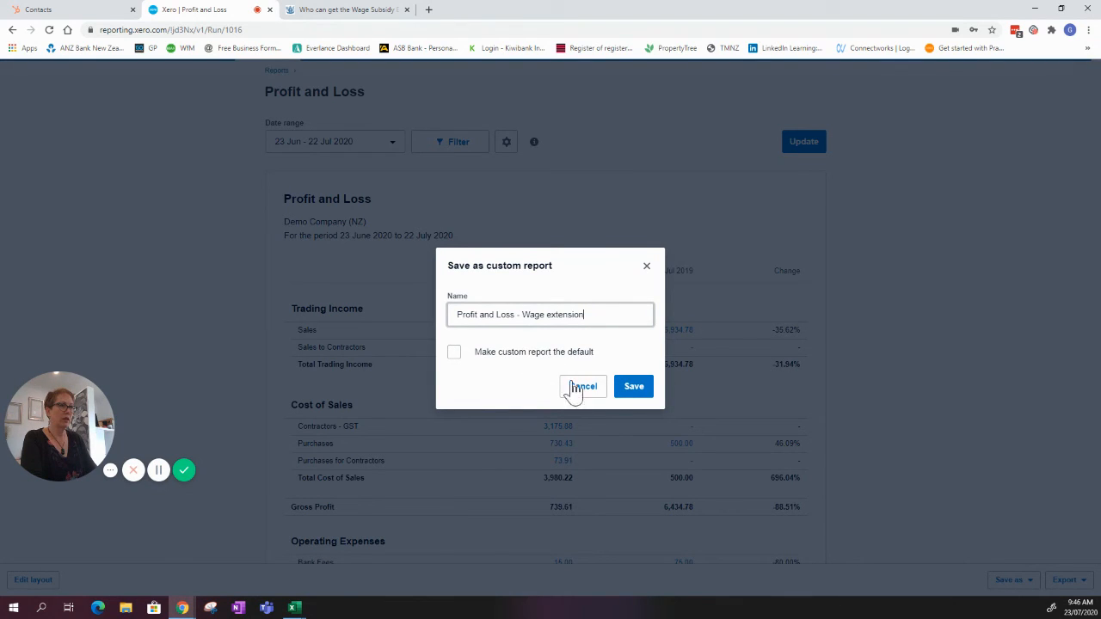
left_click(636, 397)
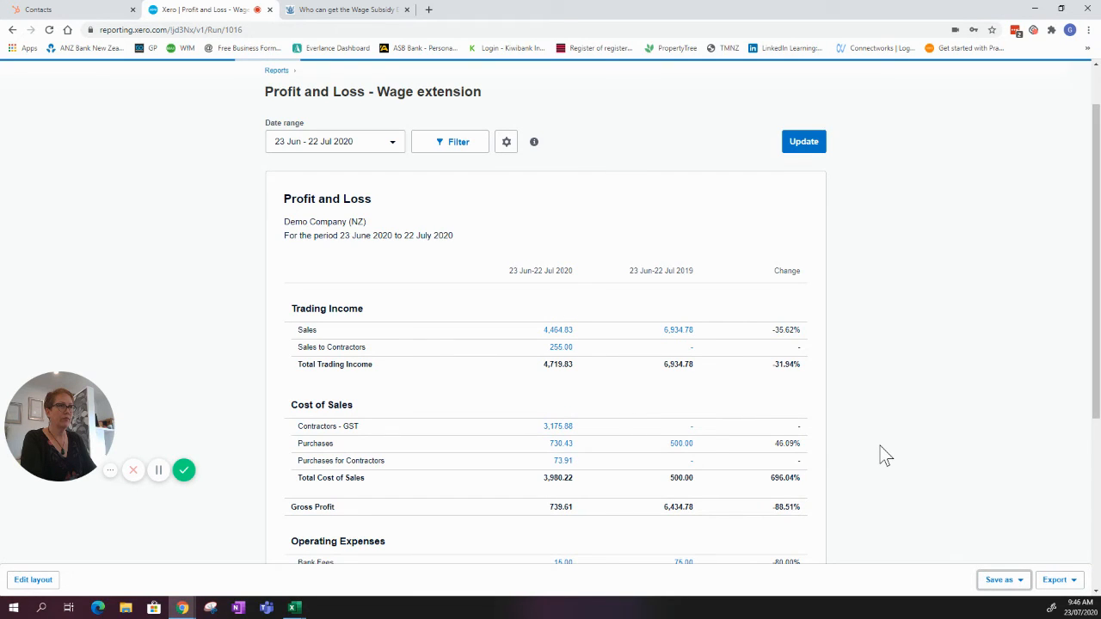
Return to the dashboard and reopen the "Profit and Loss - Wage extension" report from the custom reports
scroll(882, 462, "up", 1)
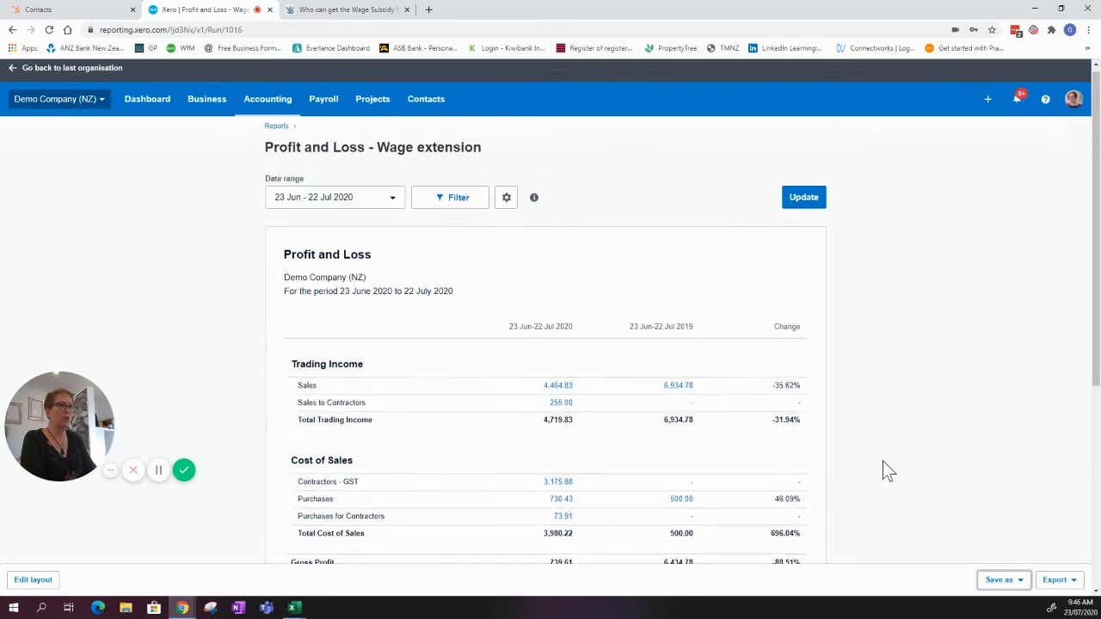
left_click(159, 114)
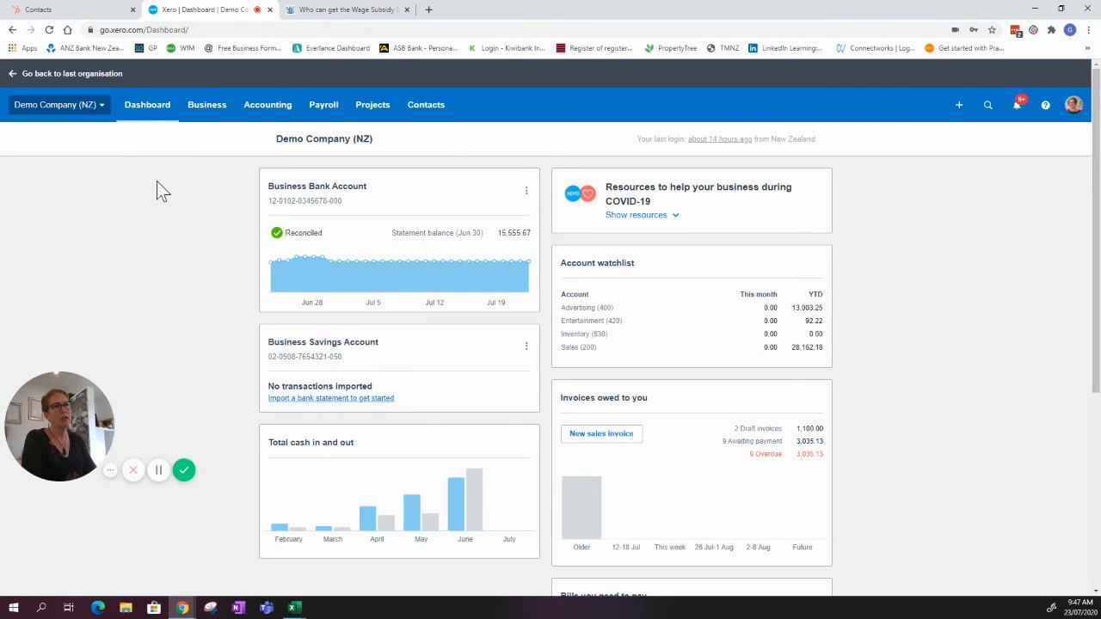
left_click(282, 118)
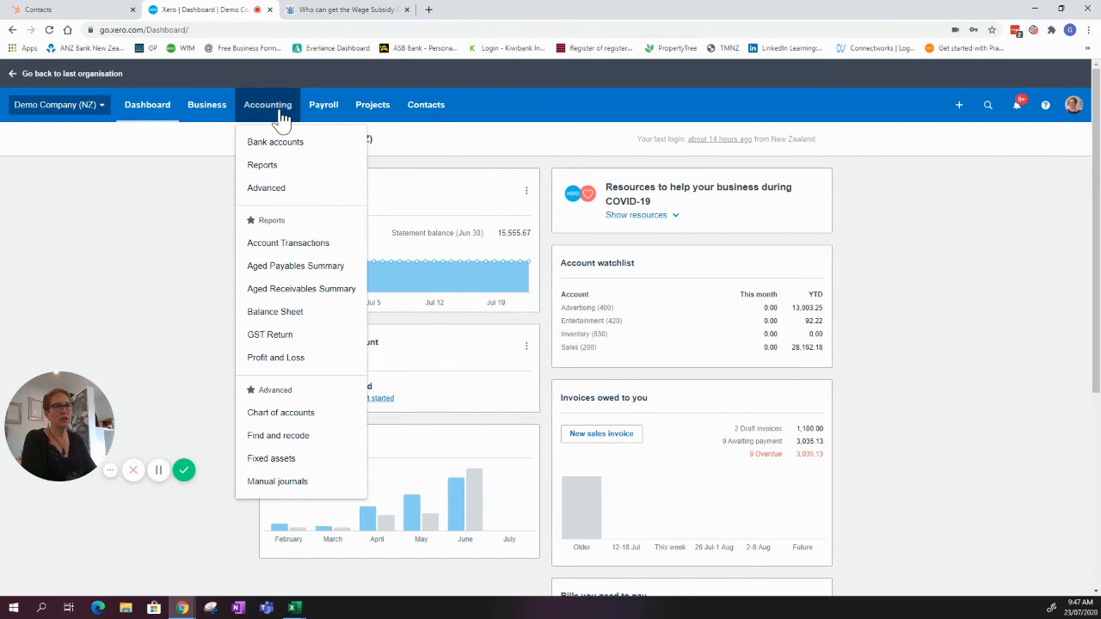
left_click(273, 171)
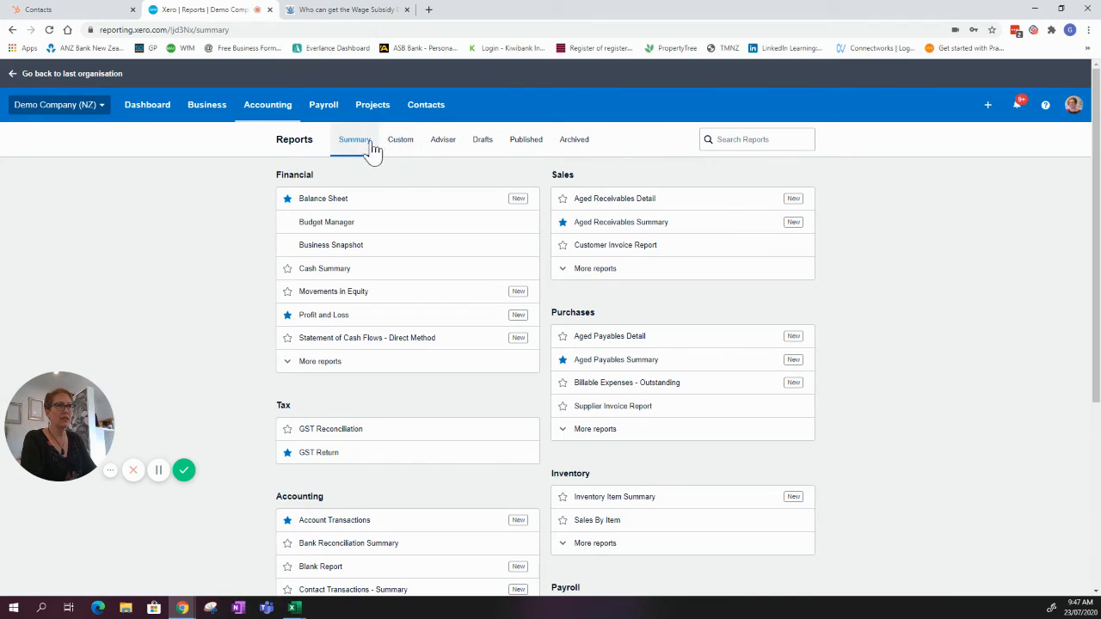
left_click(402, 147)
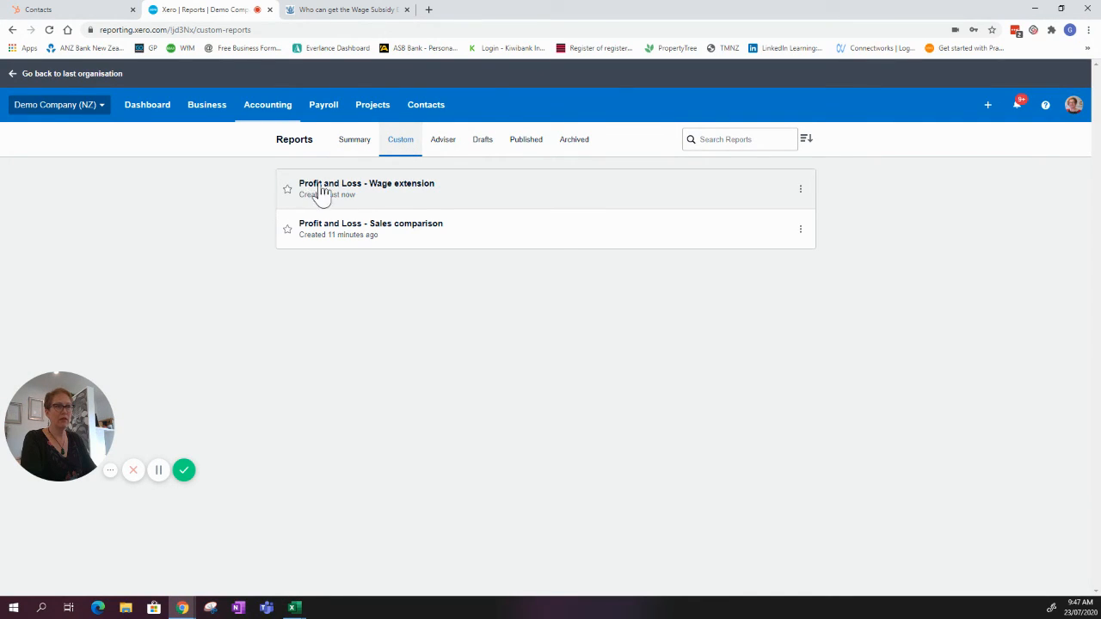
left_click(414, 194)
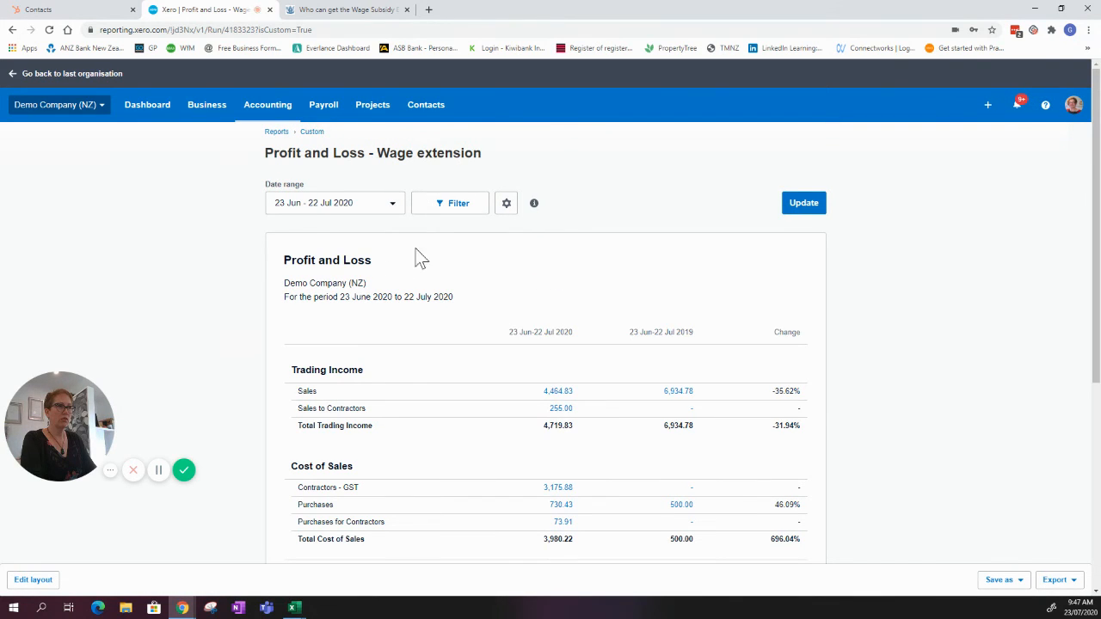
Set the report's custom date range to 24 Jun 2020 through 23 Jul 2020 and update the report
left_click(393, 210)
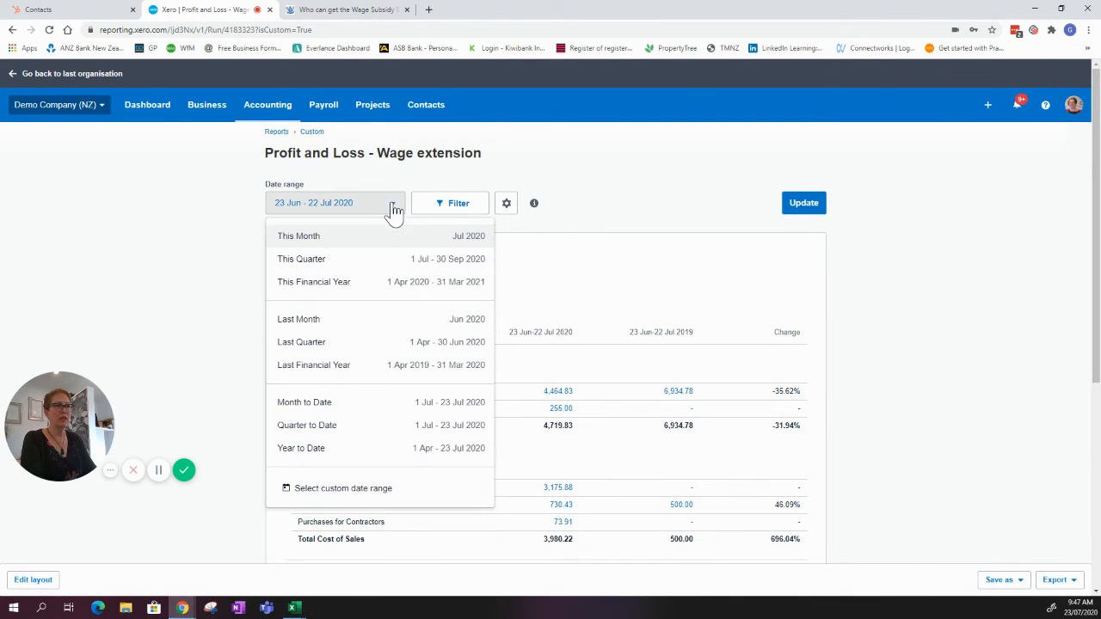
left_click(376, 494)
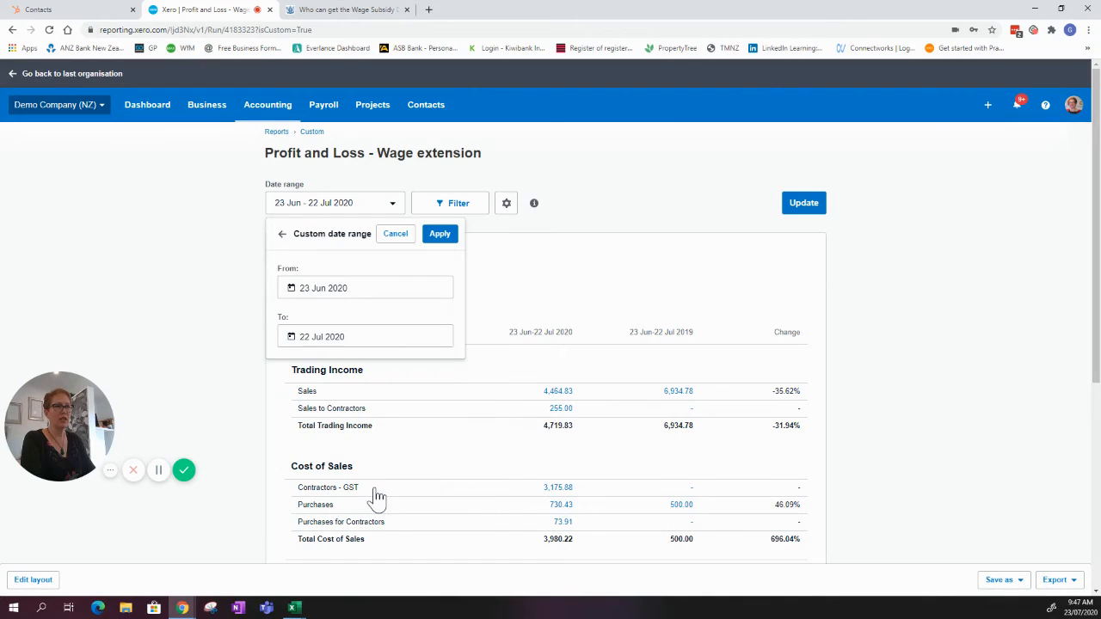
left_click(356, 290)
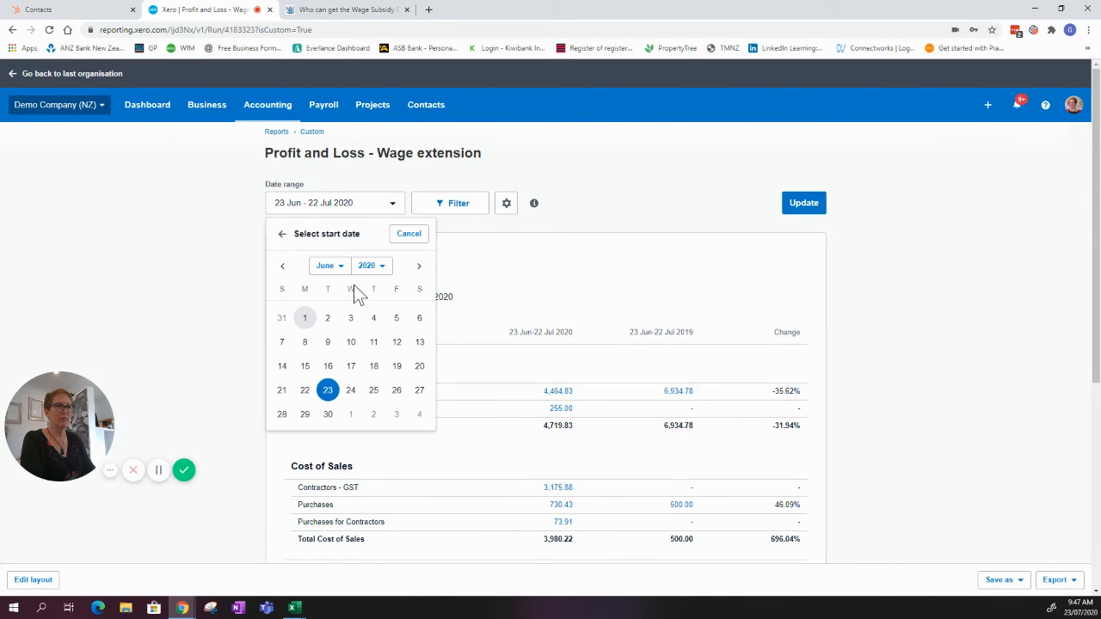
left_click(350, 391)
left_click(368, 343)
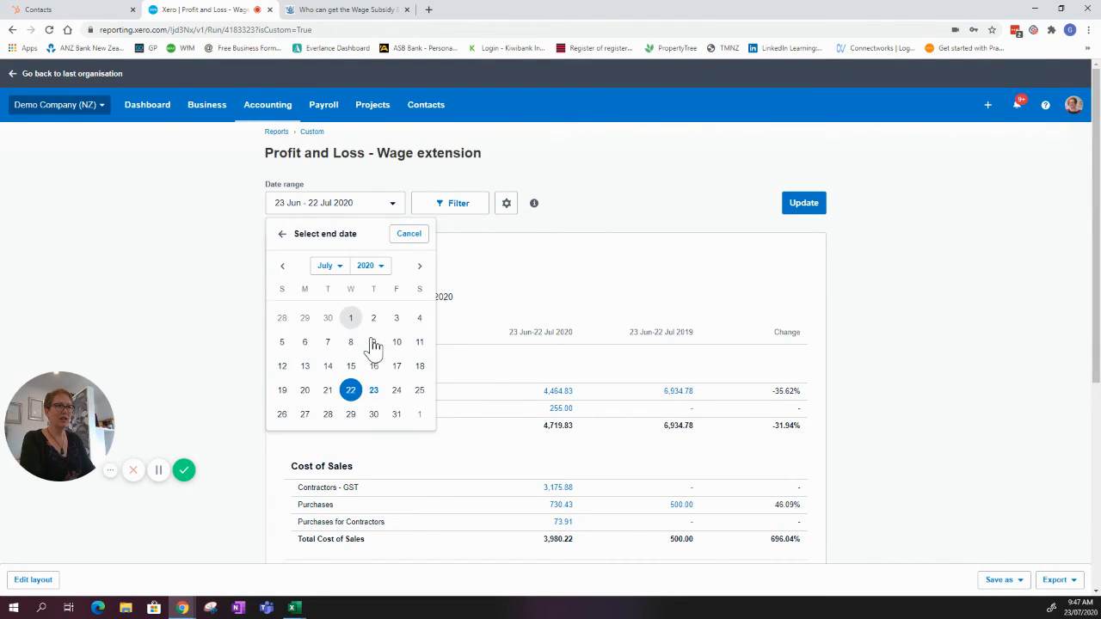
left_click(374, 392)
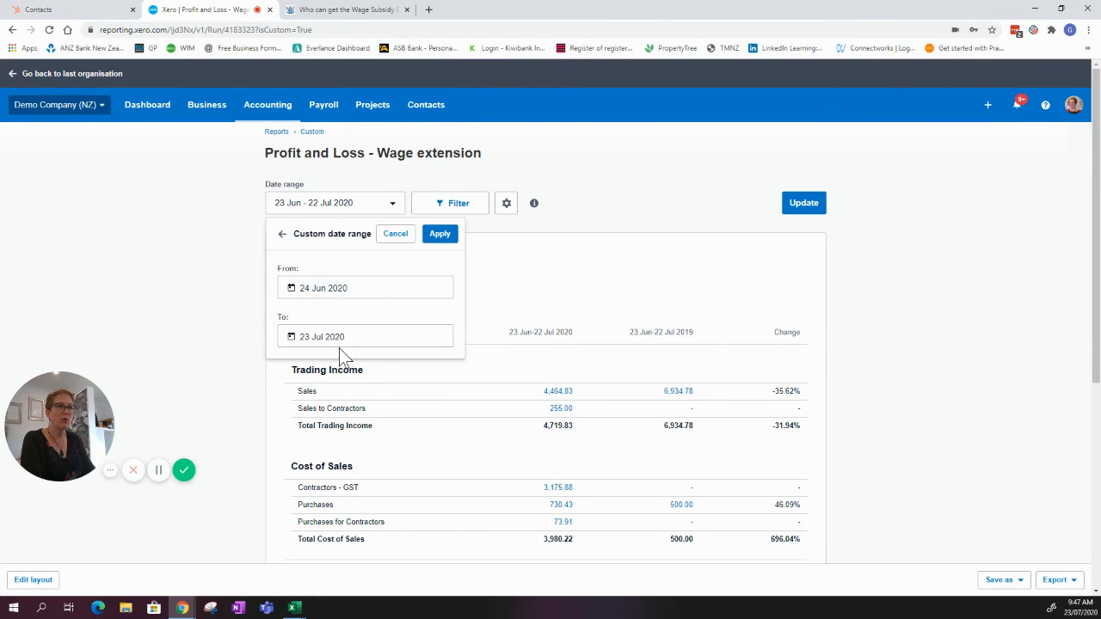
left_click(437, 238)
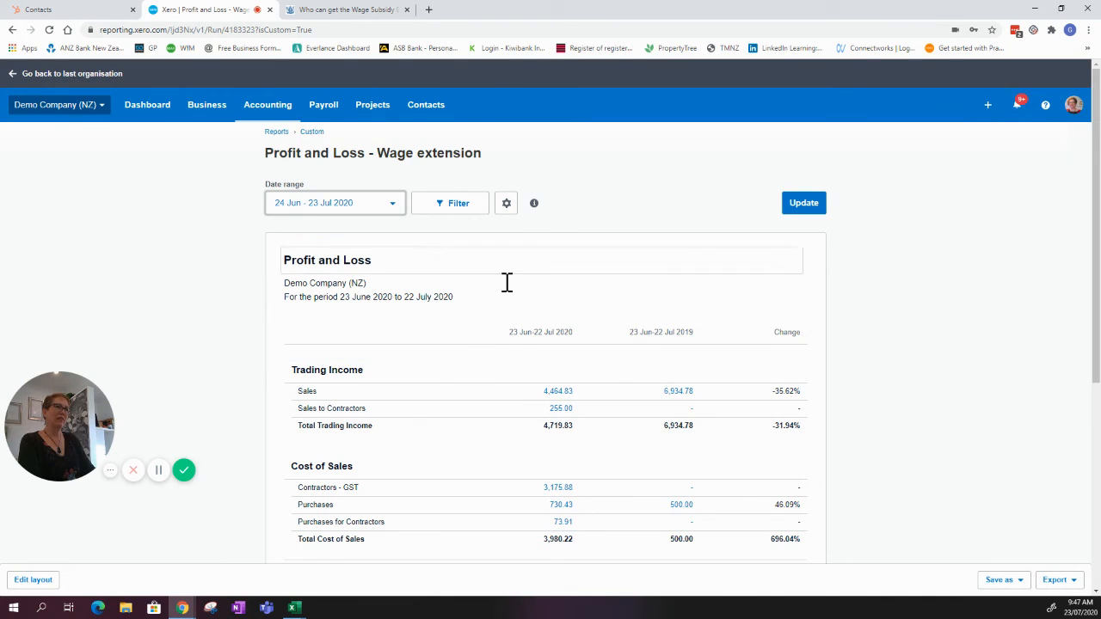
left_click(801, 215)
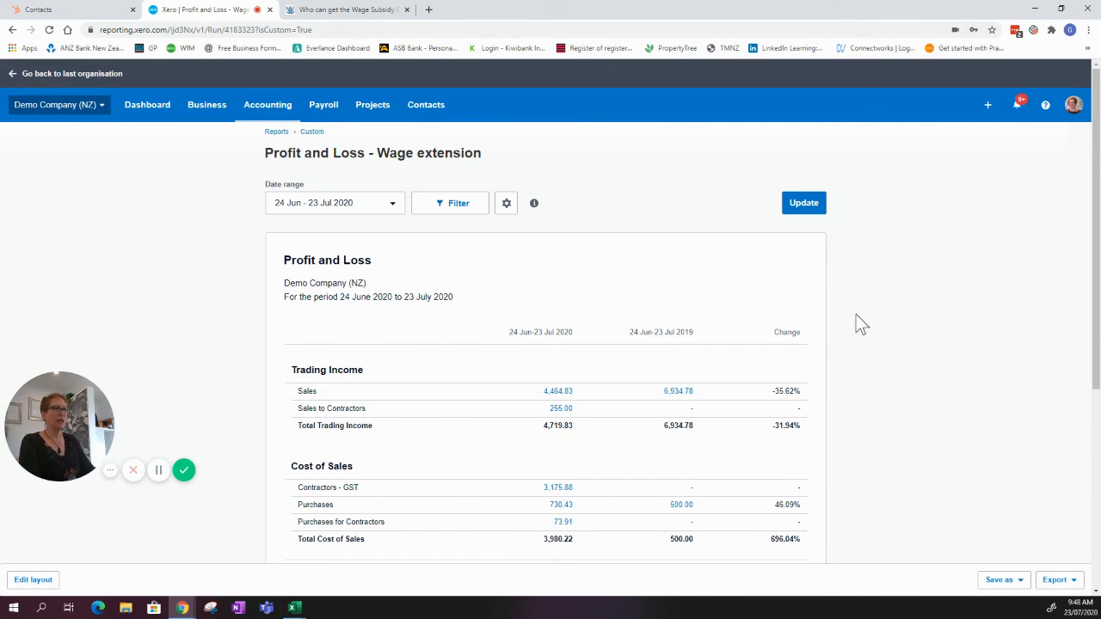
Save the updated wage extension report as a published report, keeping the default cover page, styling and number settings
scroll(884, 419, "down", 2)
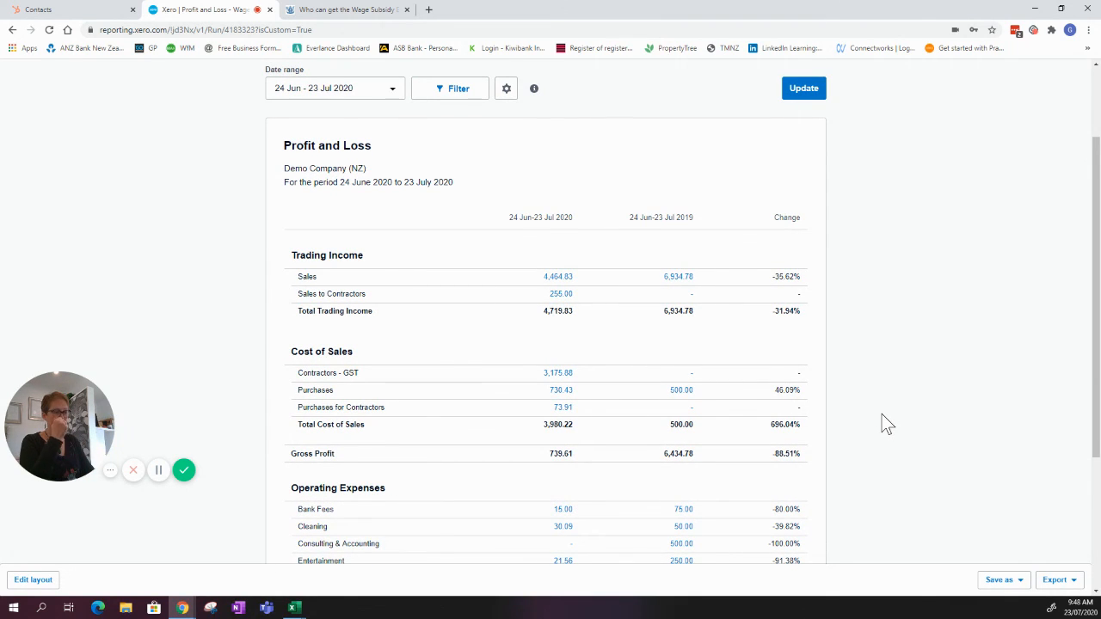
scroll(825, 370, "down", 3)
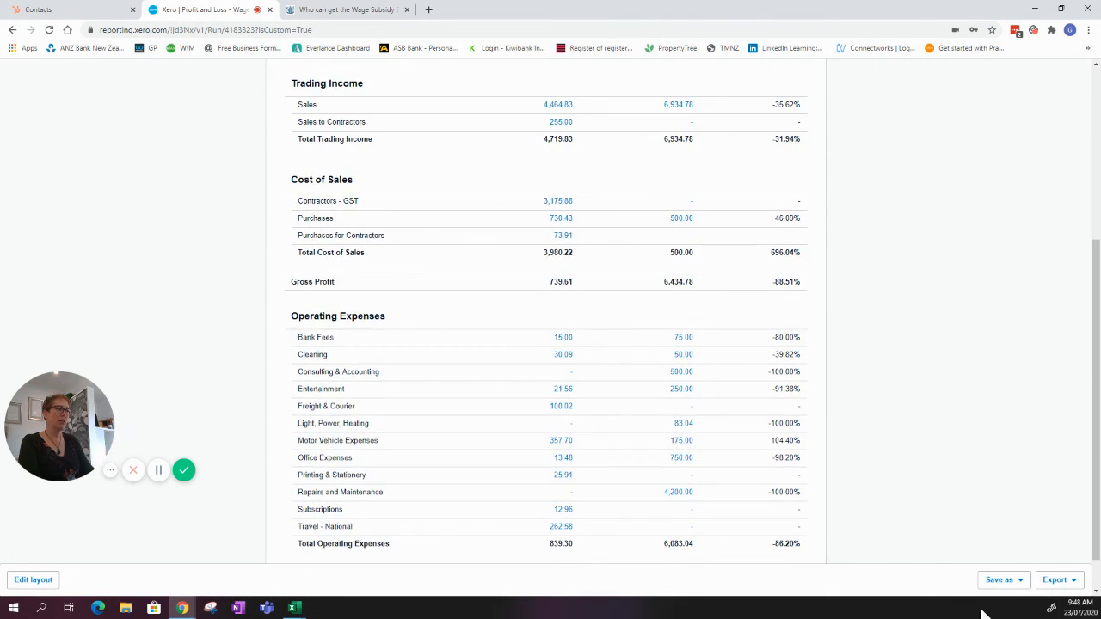
left_click(1022, 581)
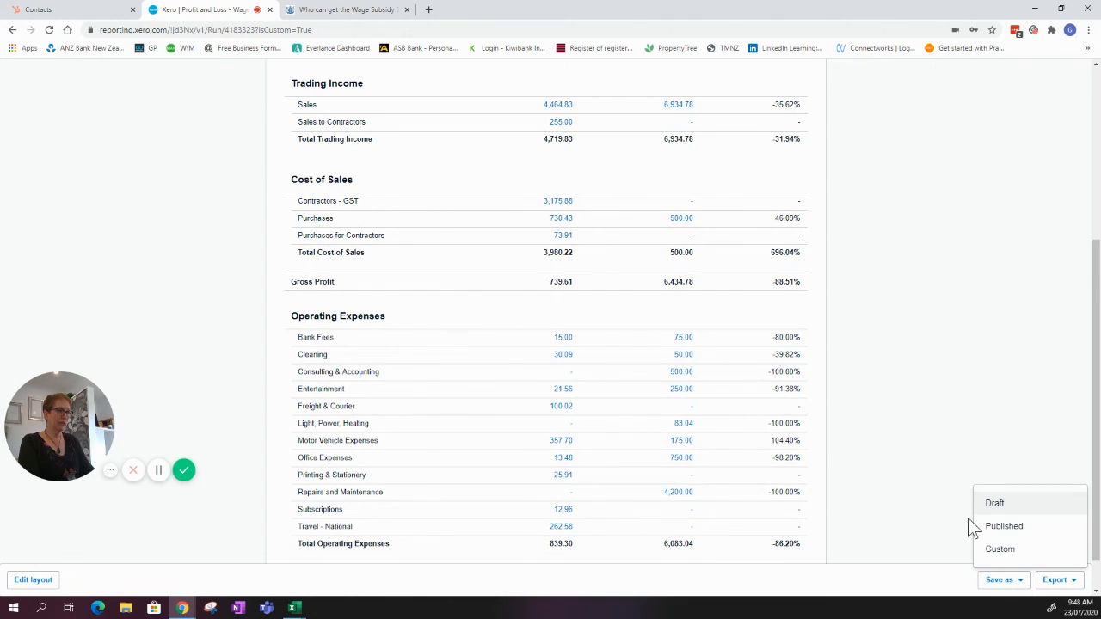
left_click(1016, 531)
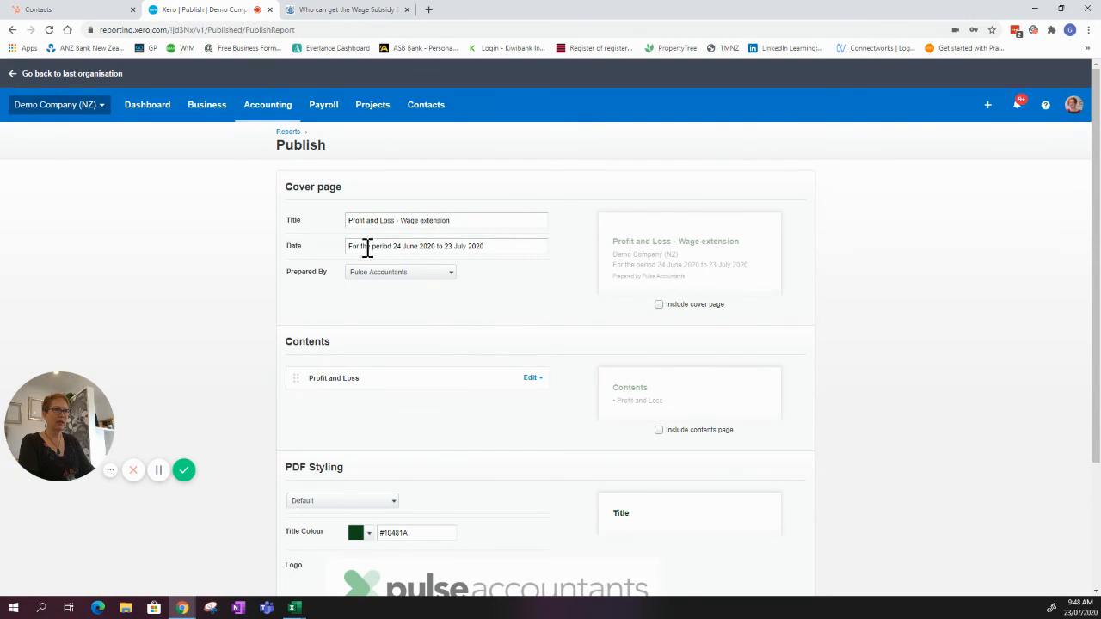
scroll(498, 430, "down", 2)
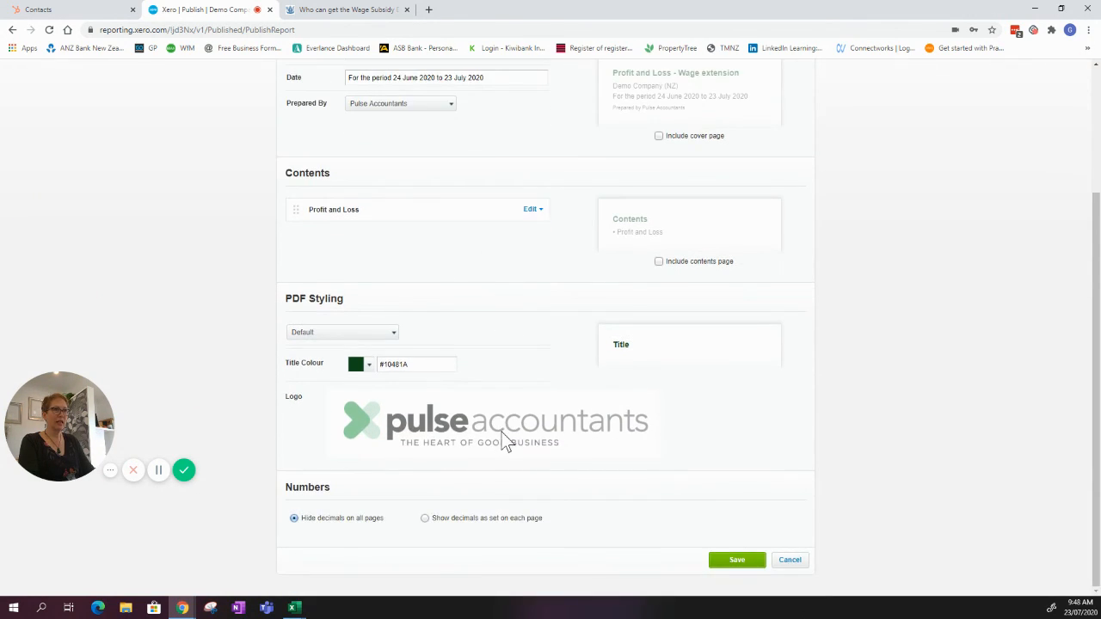
left_click(736, 563)
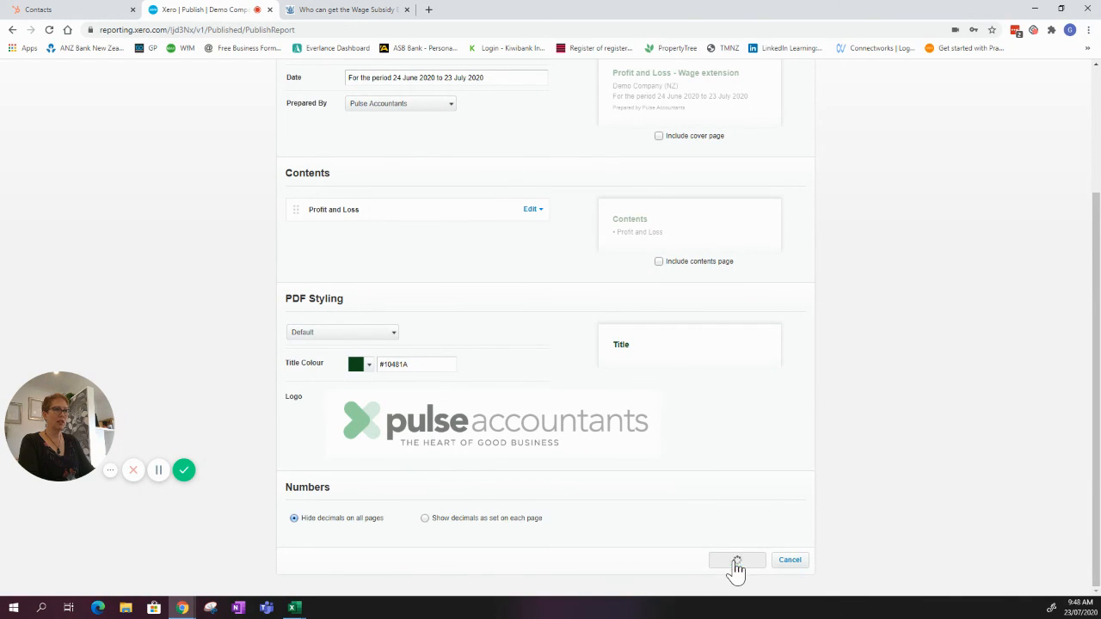